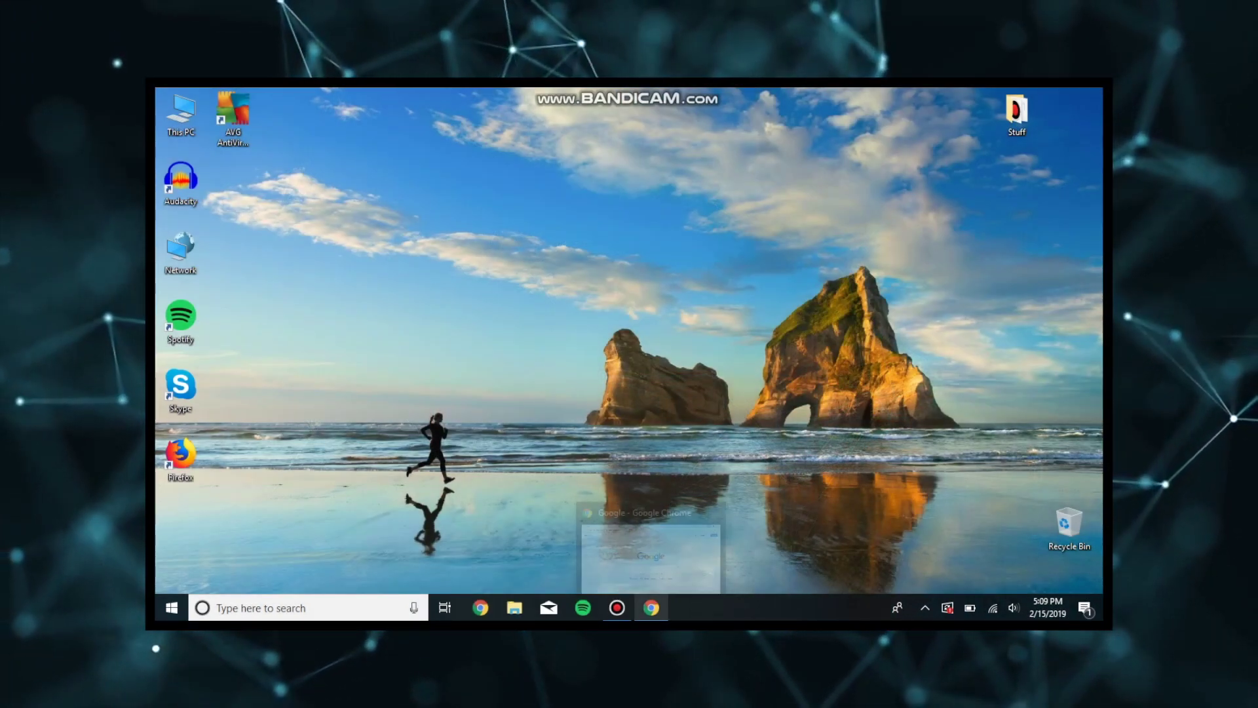
# Switch to the Chrome window and open the Etcher website at etcher.io
pyautogui.click(651, 608)
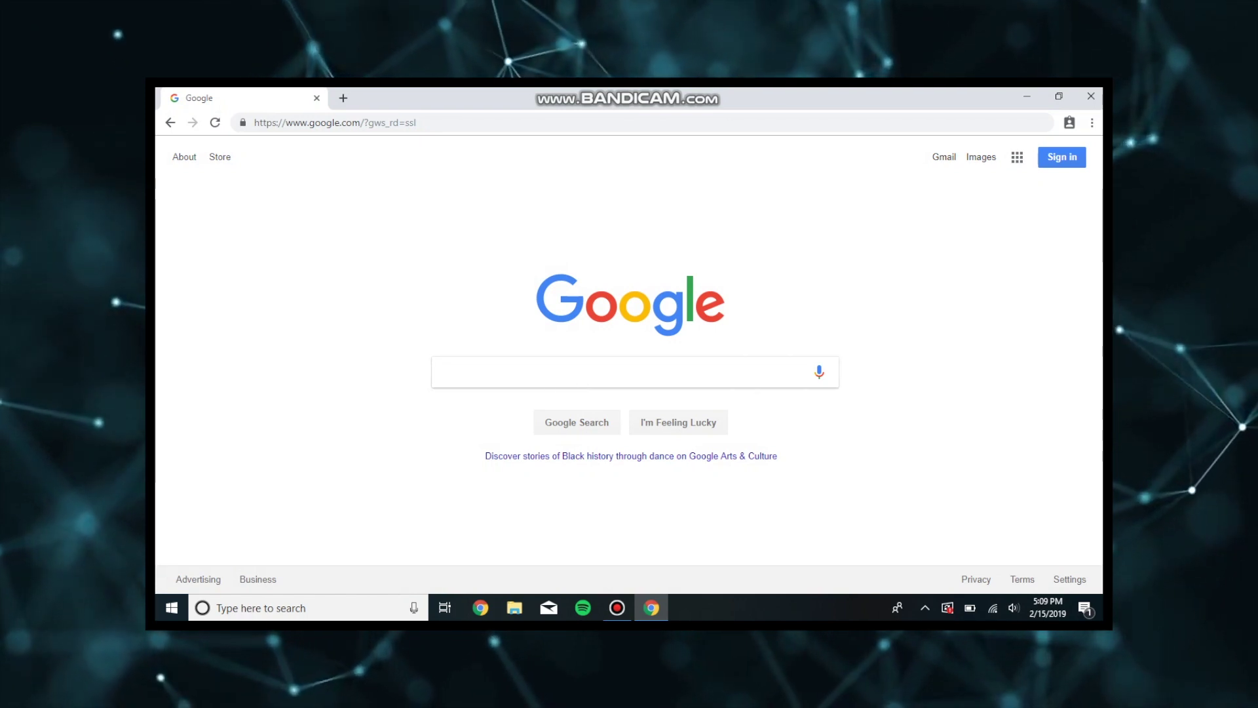
pyautogui.hotkey('ctrl', 'l')
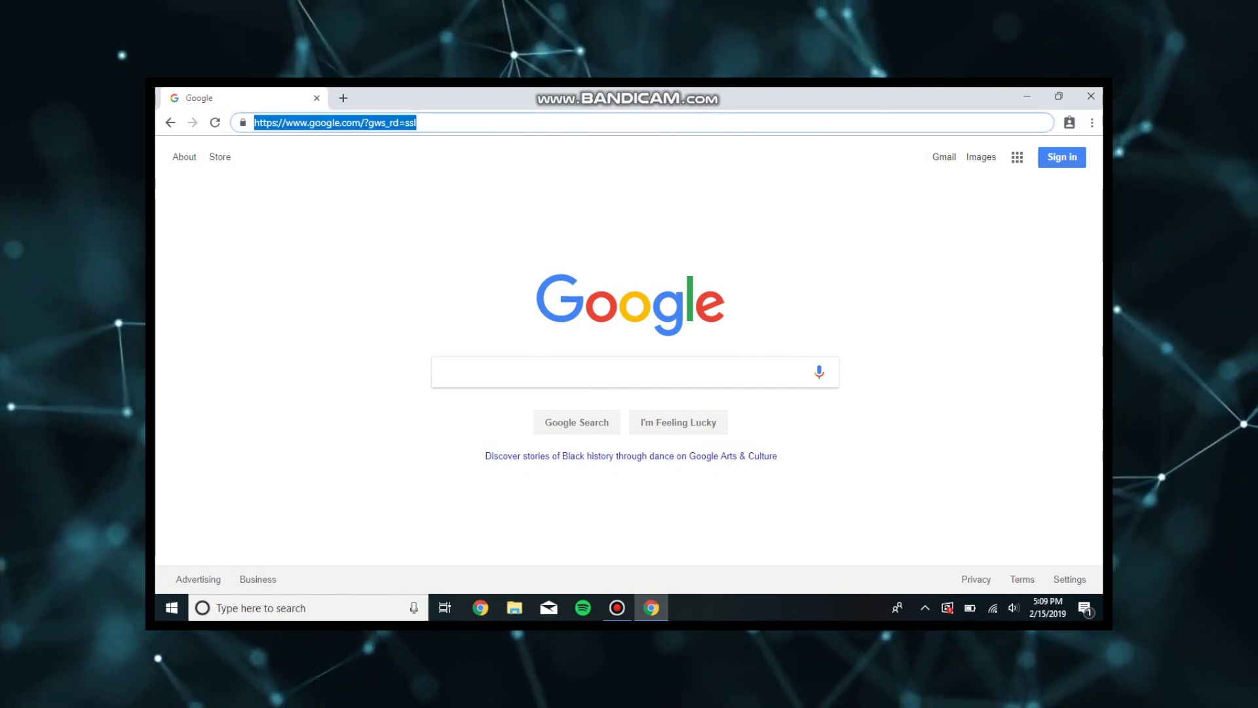
pyautogui.write('etche')
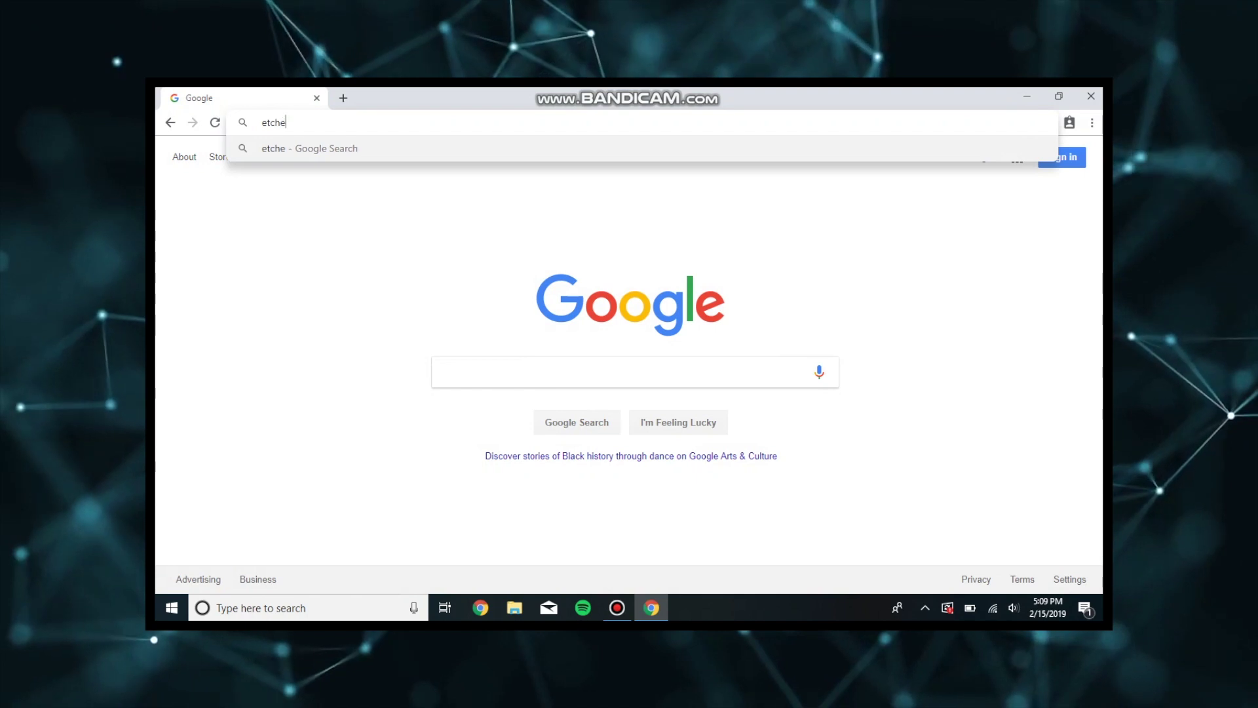
pyautogui.write('r.io')
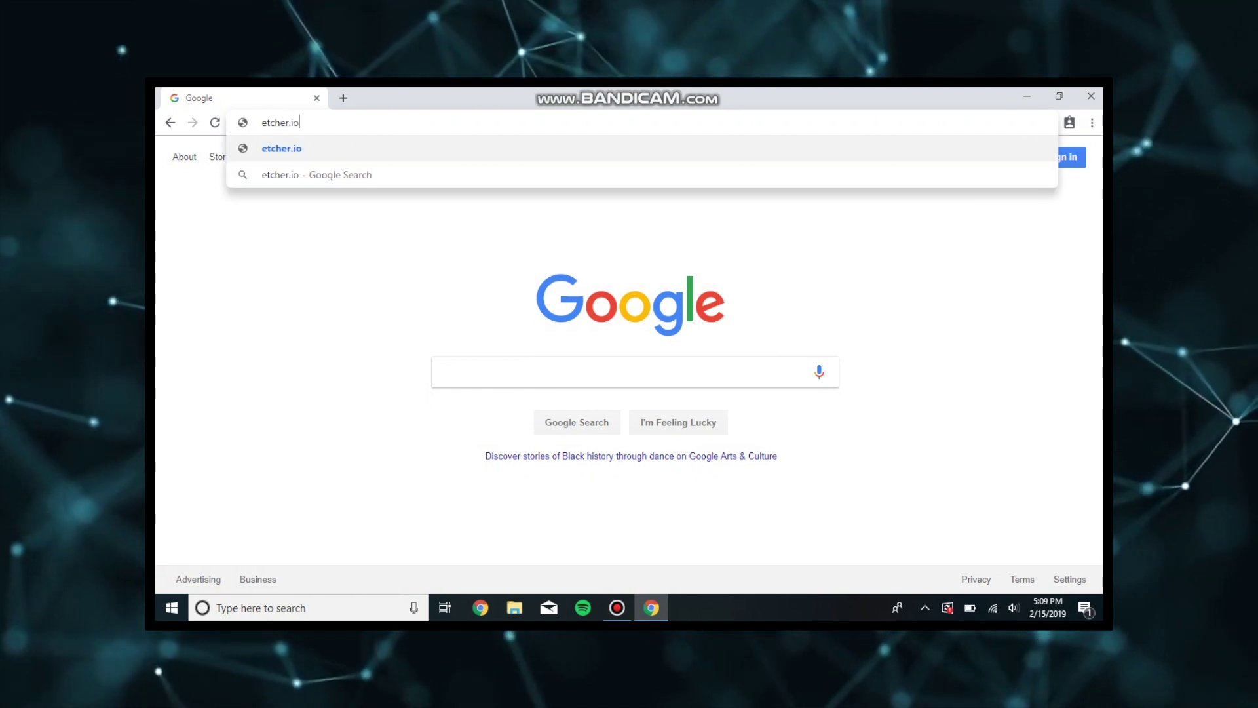
pyautogui.press('Return')
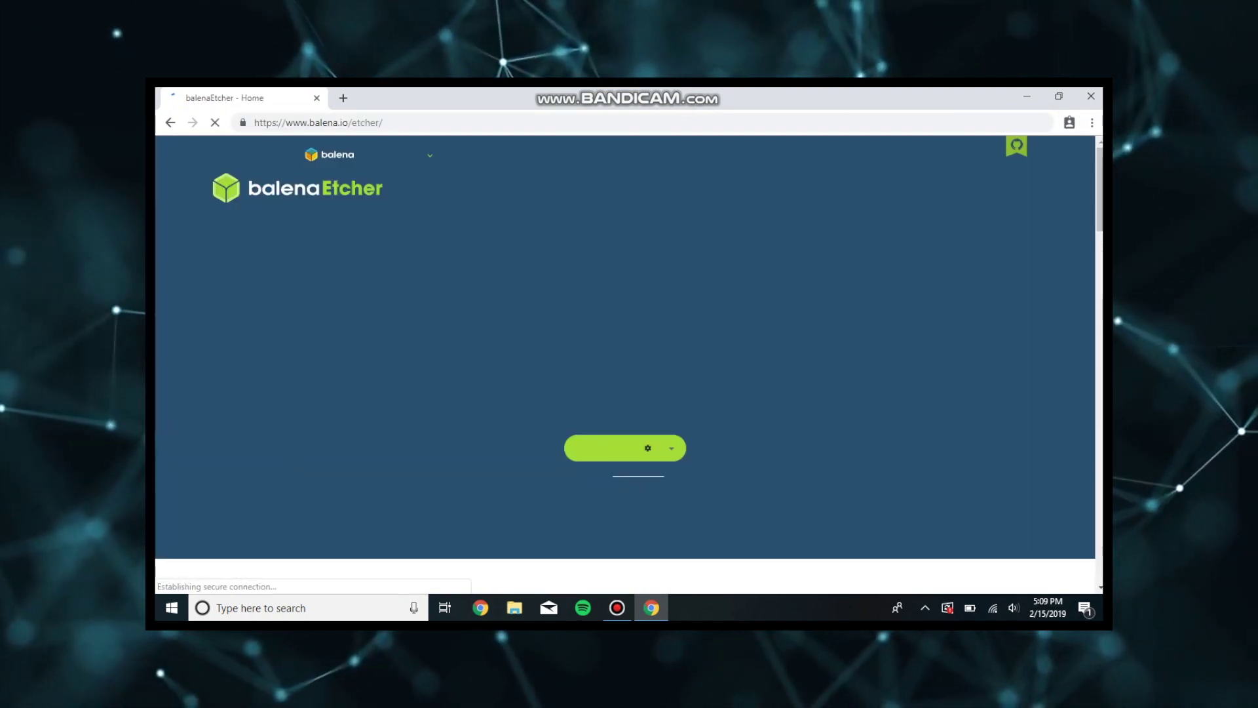
# Download the Etcher for Windows x86 (32-bit) installer from the balenaEtcher page
pyautogui.moveTo(405, 154)
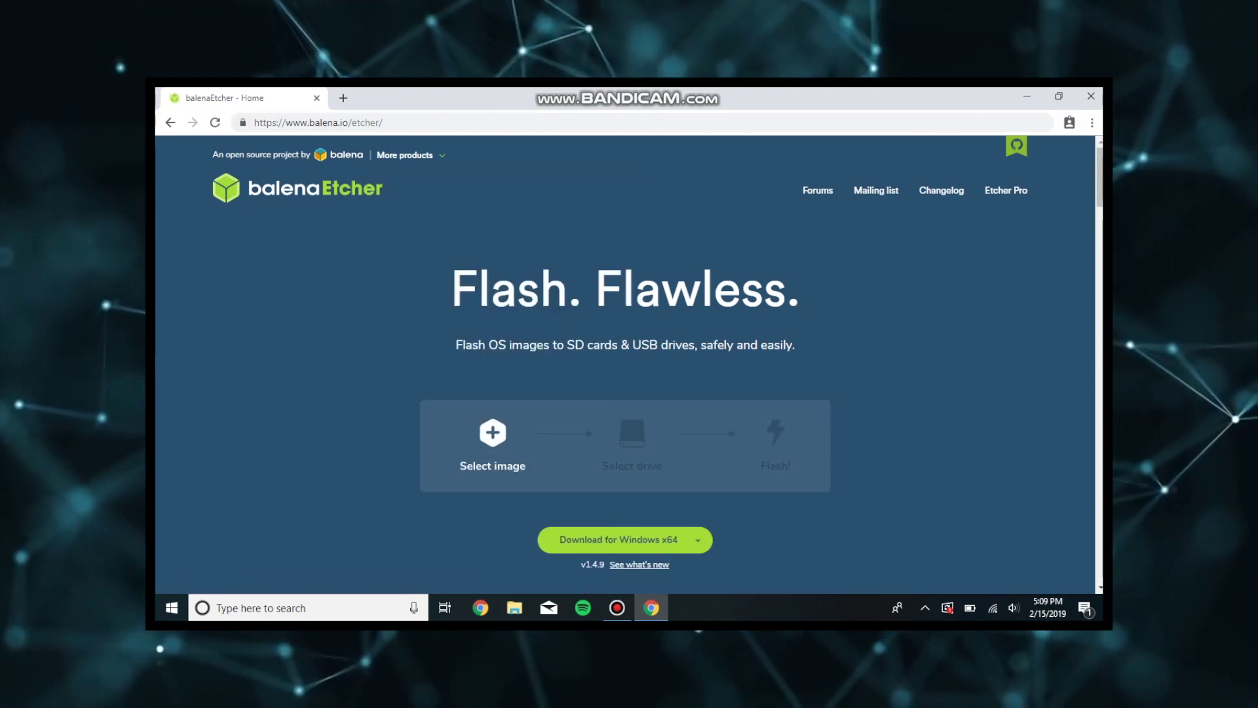
pyautogui.scroll(-2, 625, 360)
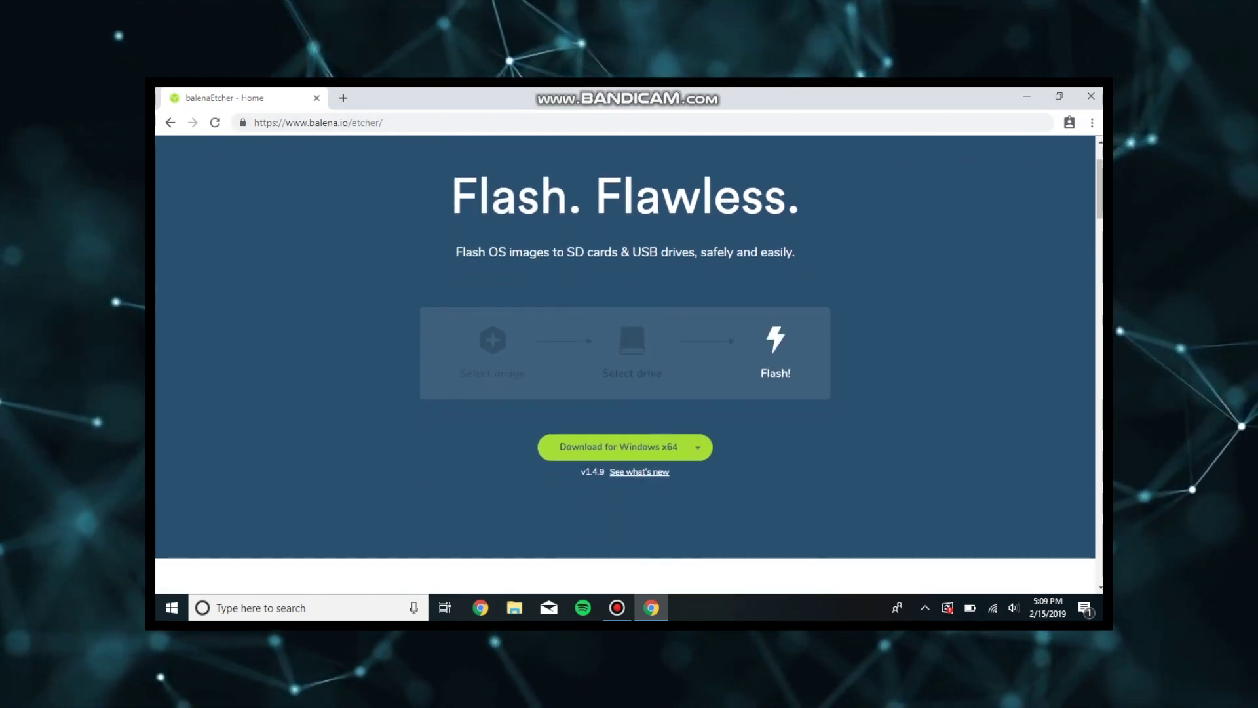
pyautogui.click(698, 447)
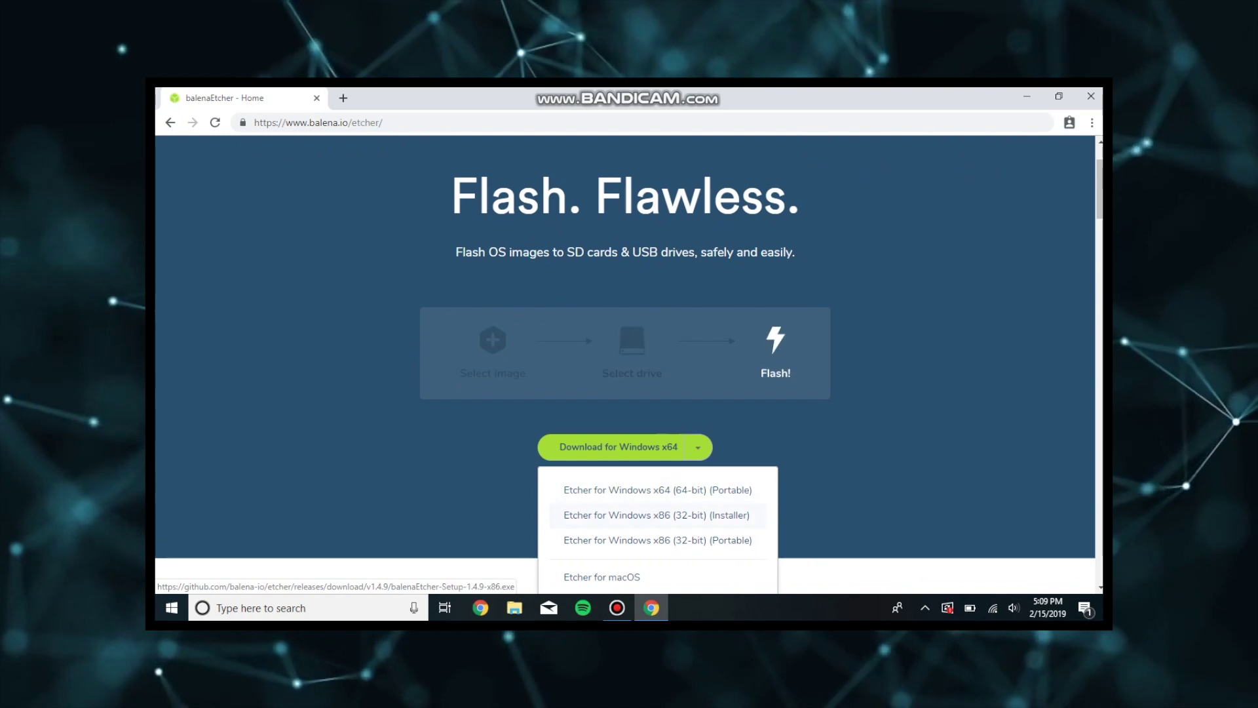
pyautogui.click(656, 515)
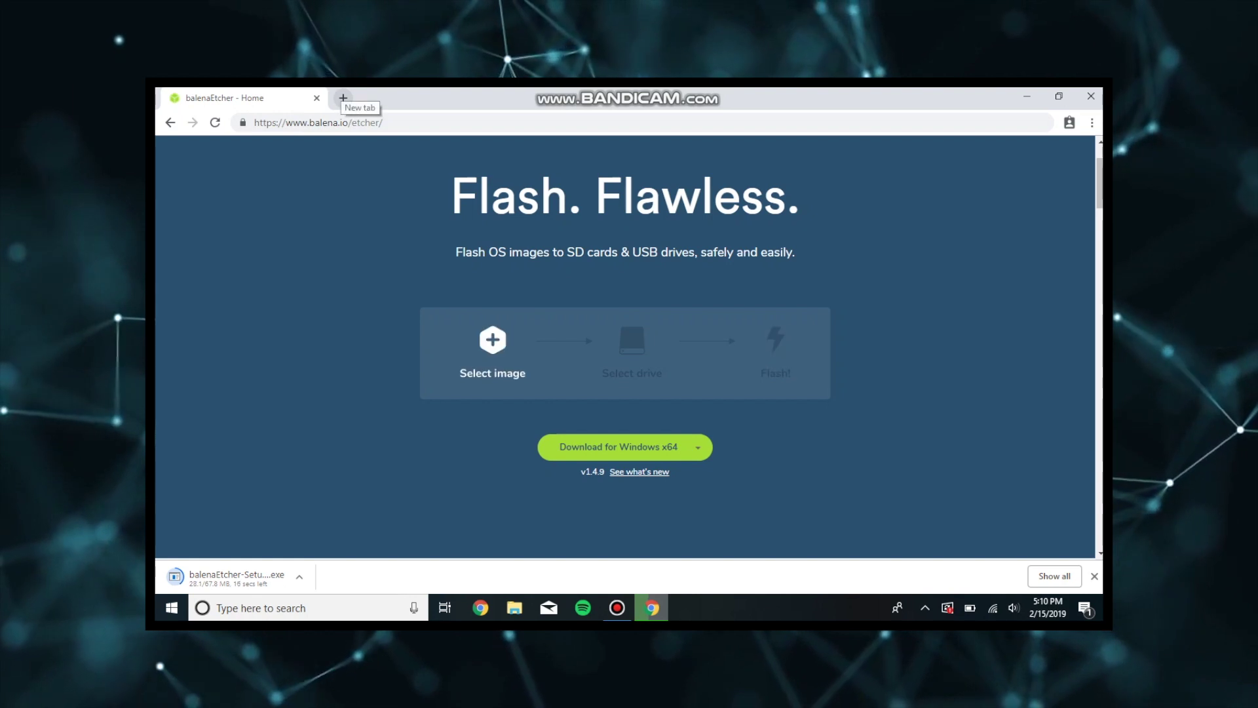
# Open the Lynx website at getlynx.io in a new browser tab
pyautogui.click(343, 97)
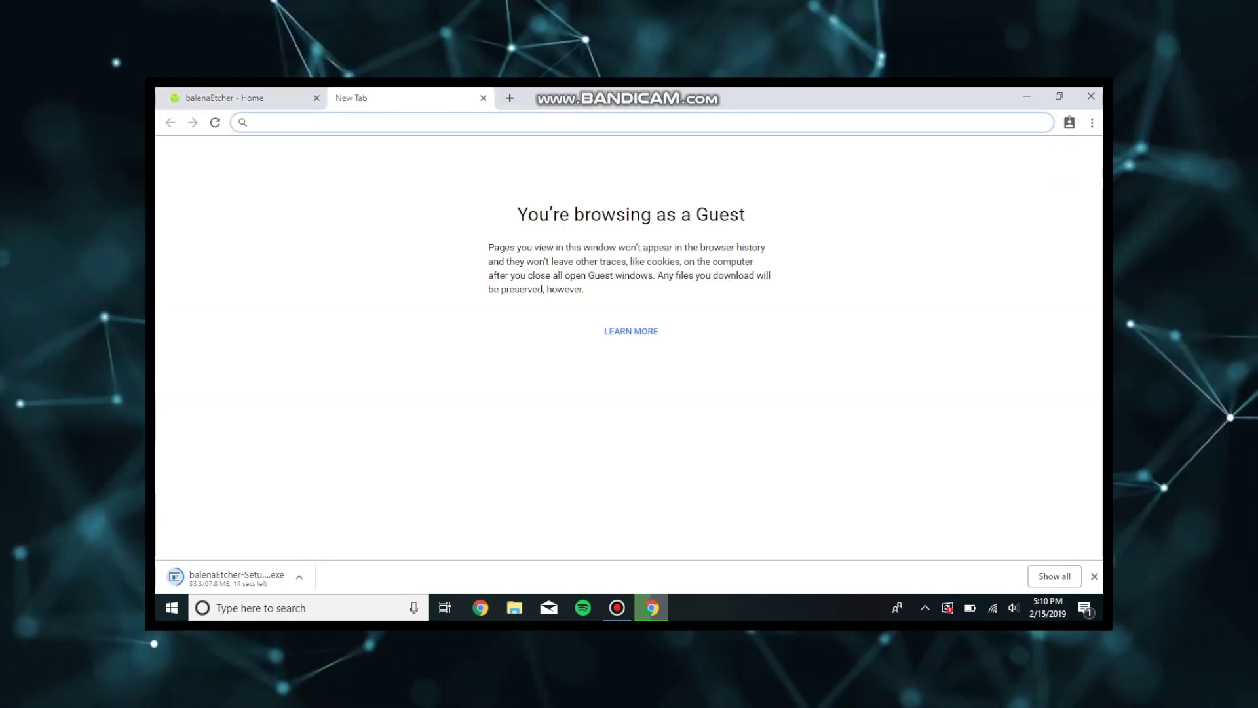
pyautogui.write('getly')
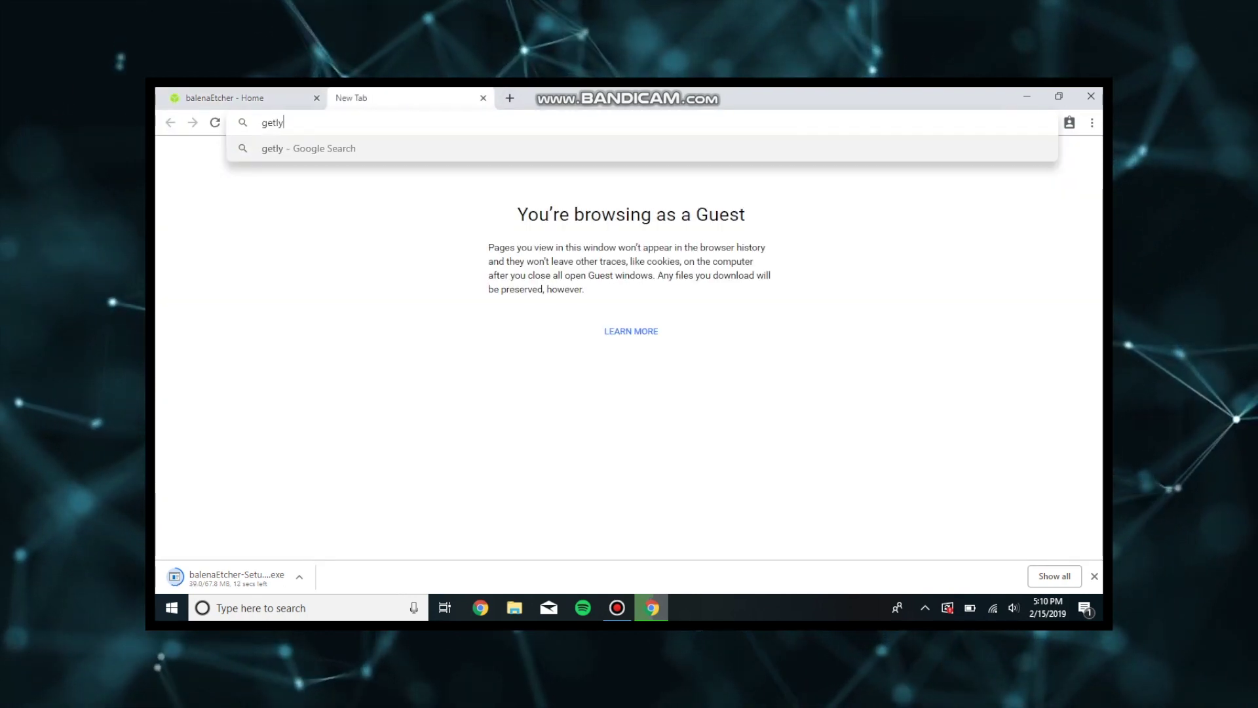
pyautogui.write('nx.io')
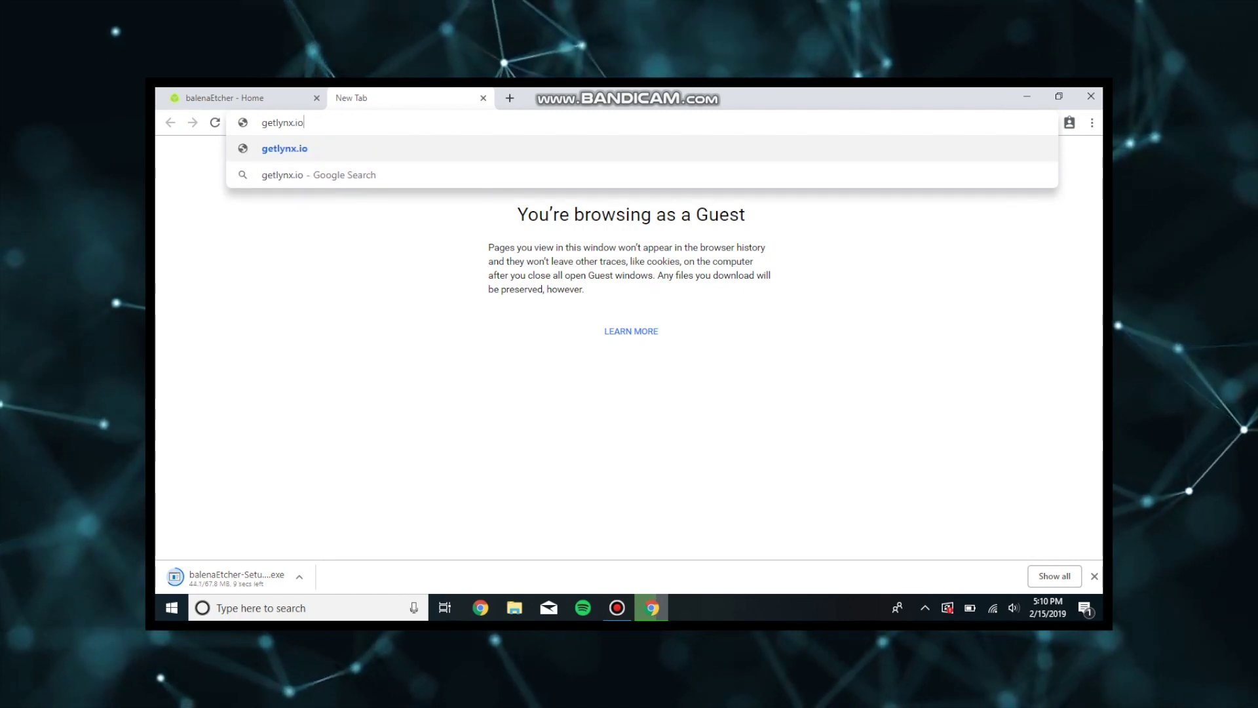
pyautogui.press('Return')
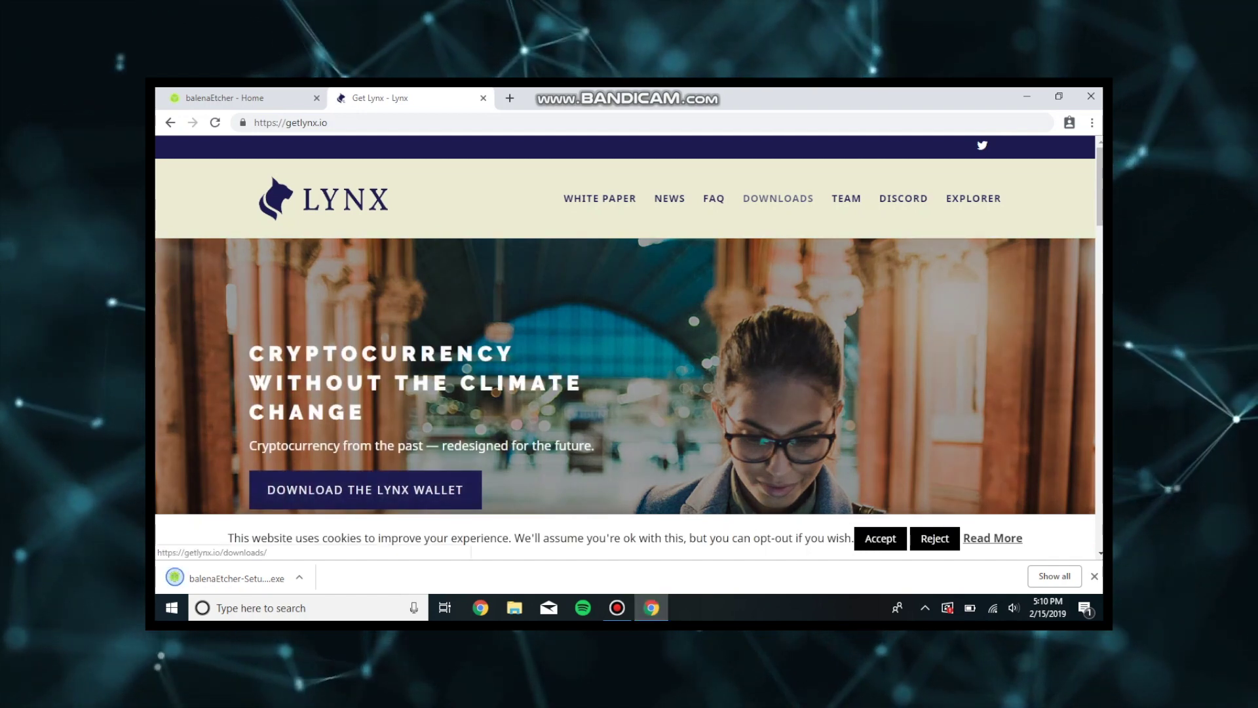
# Open the LynxCI ISO v26 release for Raspberry Pi from the Lynx downloads and download its LynxCI.tar.gz asset
pyautogui.click(777, 198)
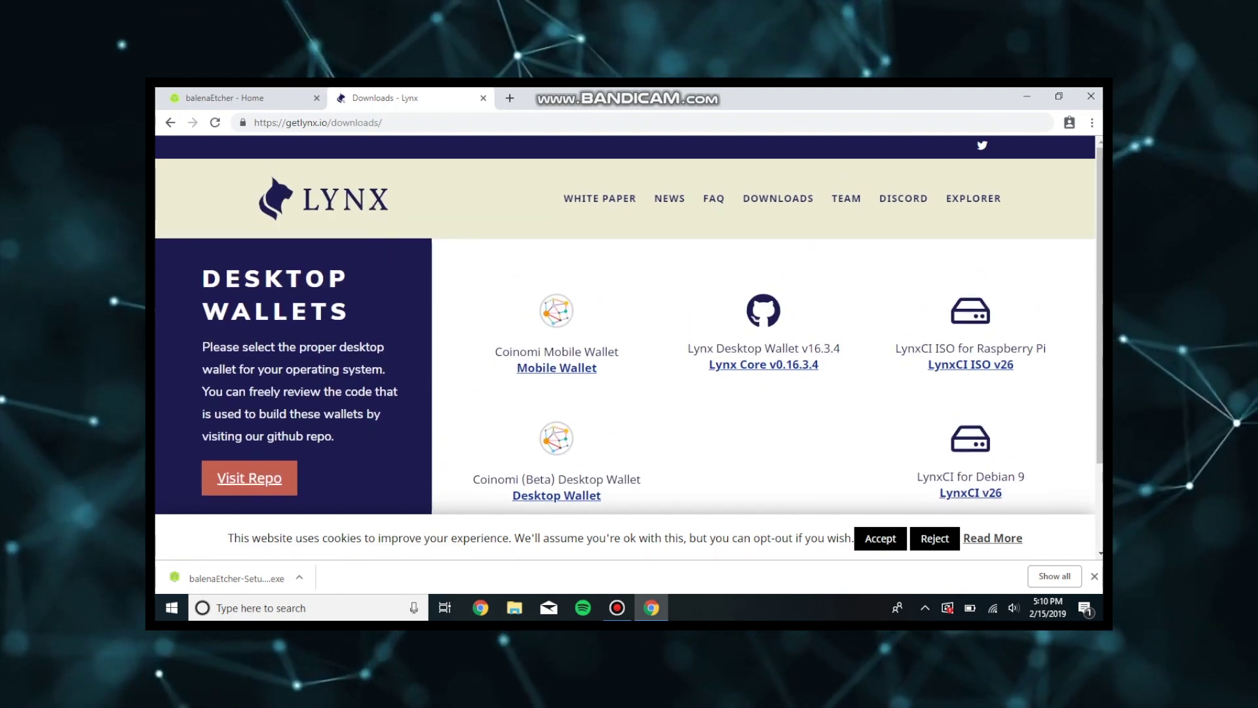
pyautogui.click(970, 364)
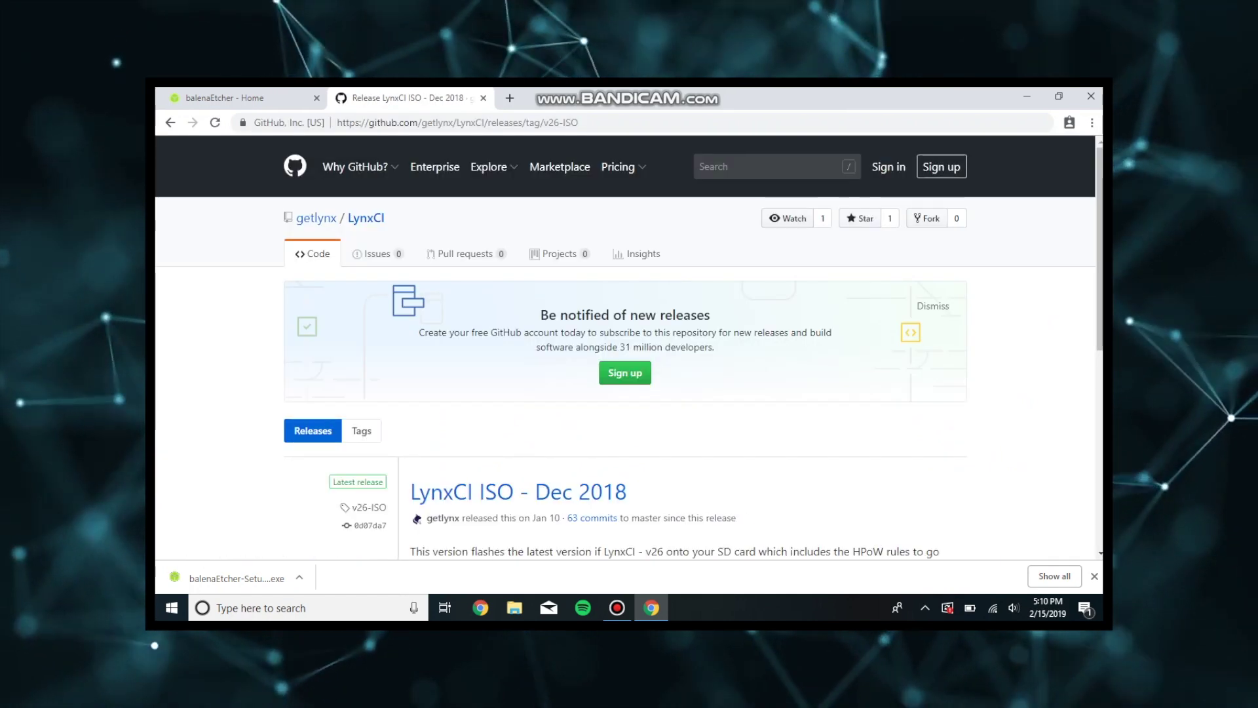
pyautogui.scroll(-6, 625, 347)
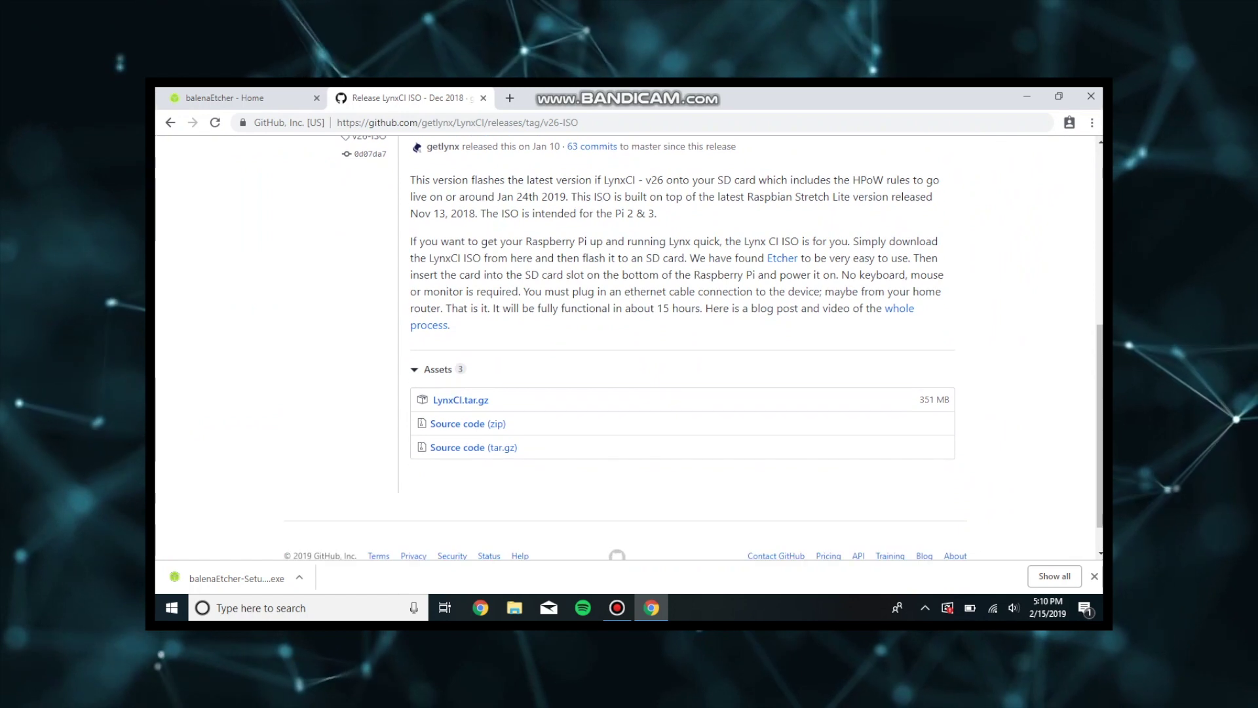
pyautogui.scroll(2, 625, 347)
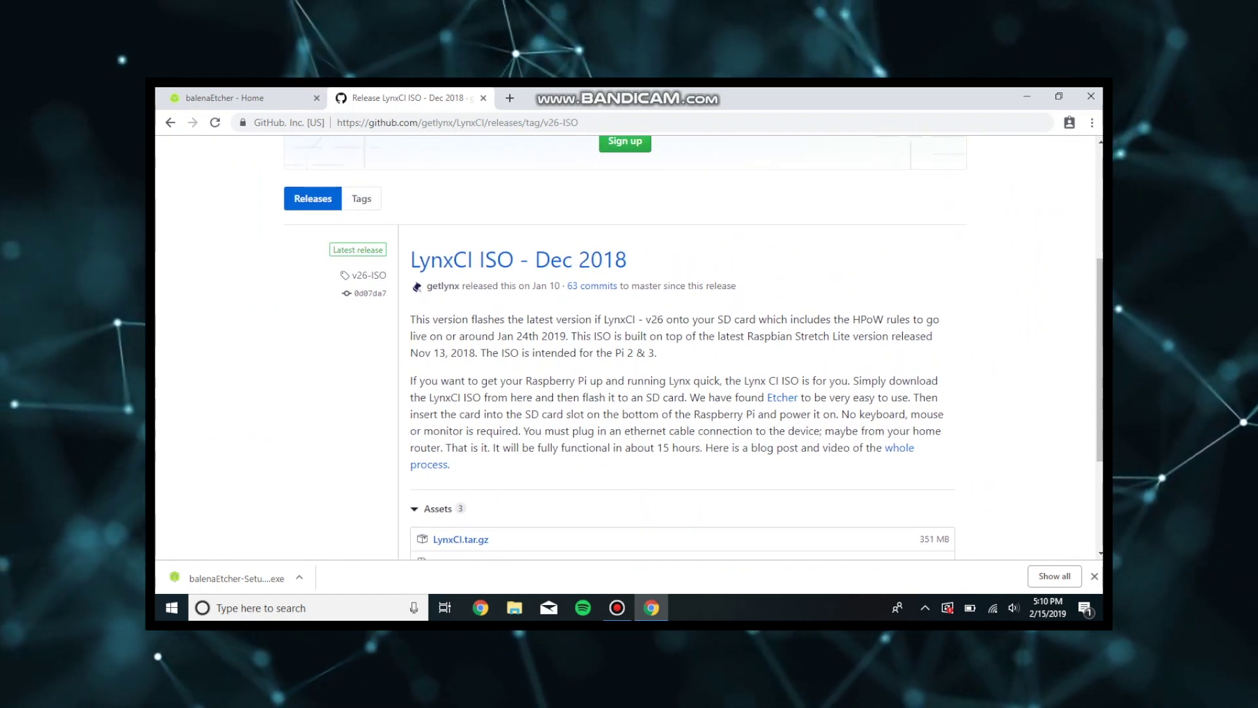
pyautogui.scroll(-2, 625, 347)
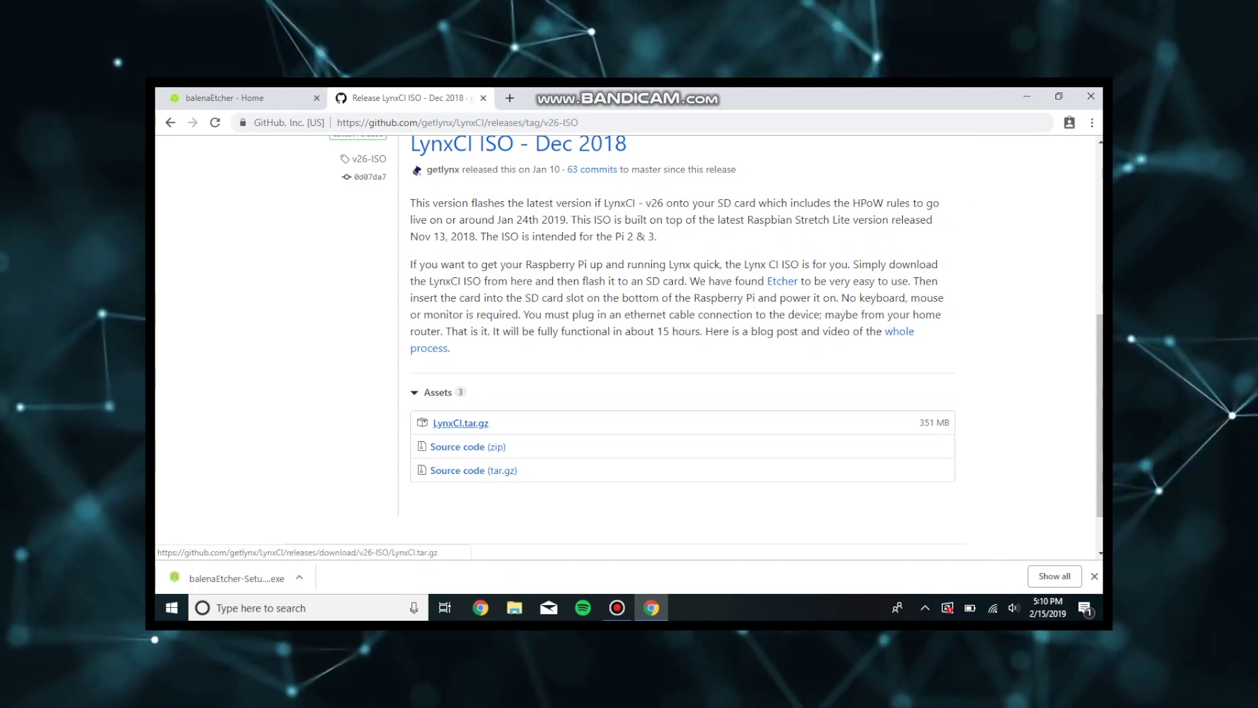
pyautogui.click(461, 423)
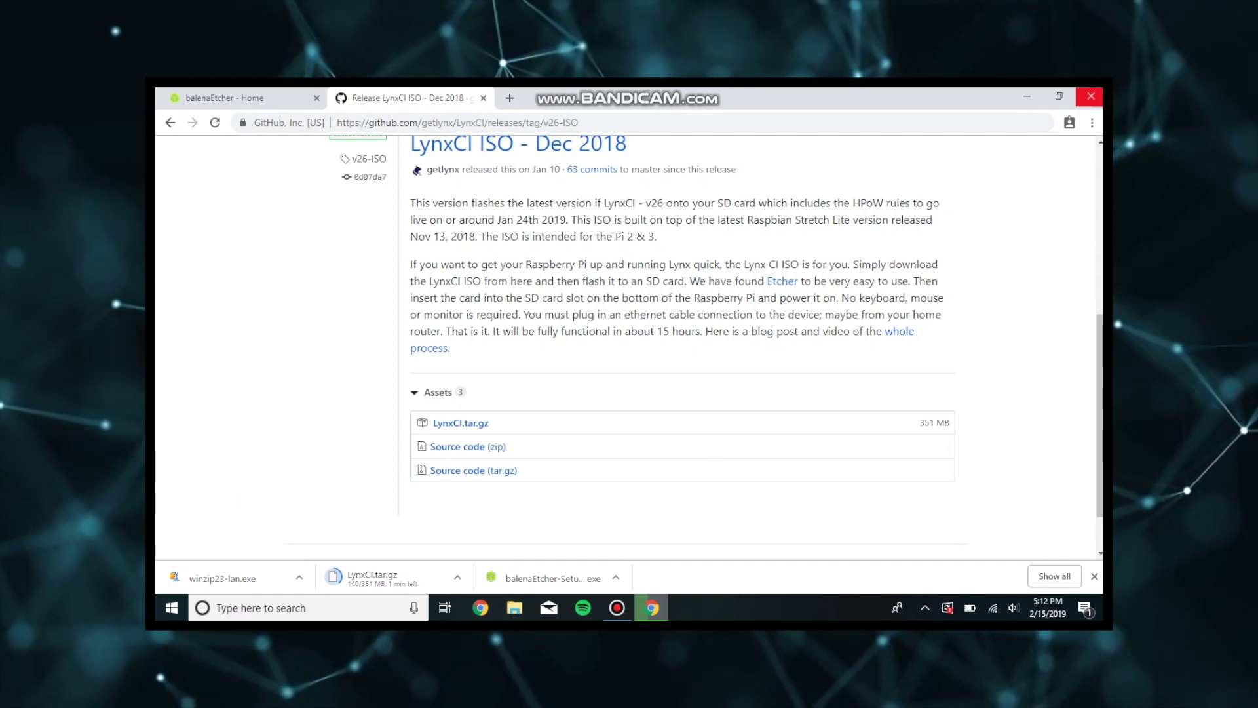
pyautogui.click(1091, 97)
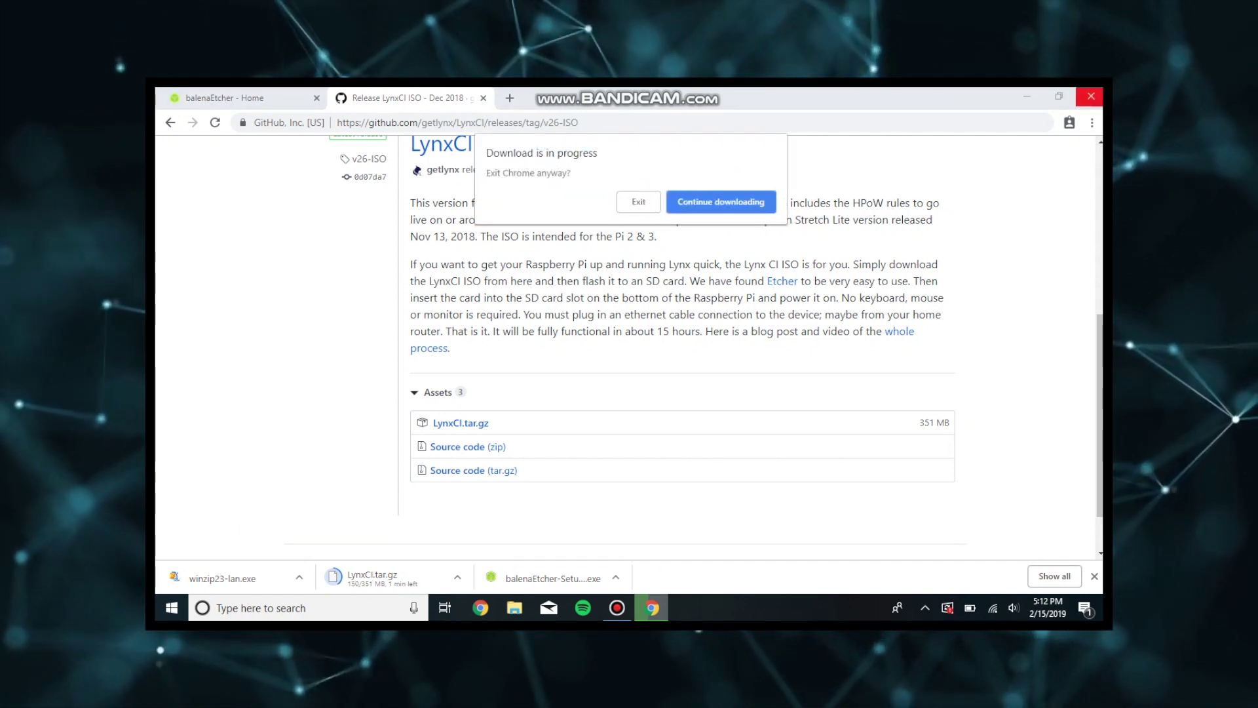
pyautogui.click(714, 201)
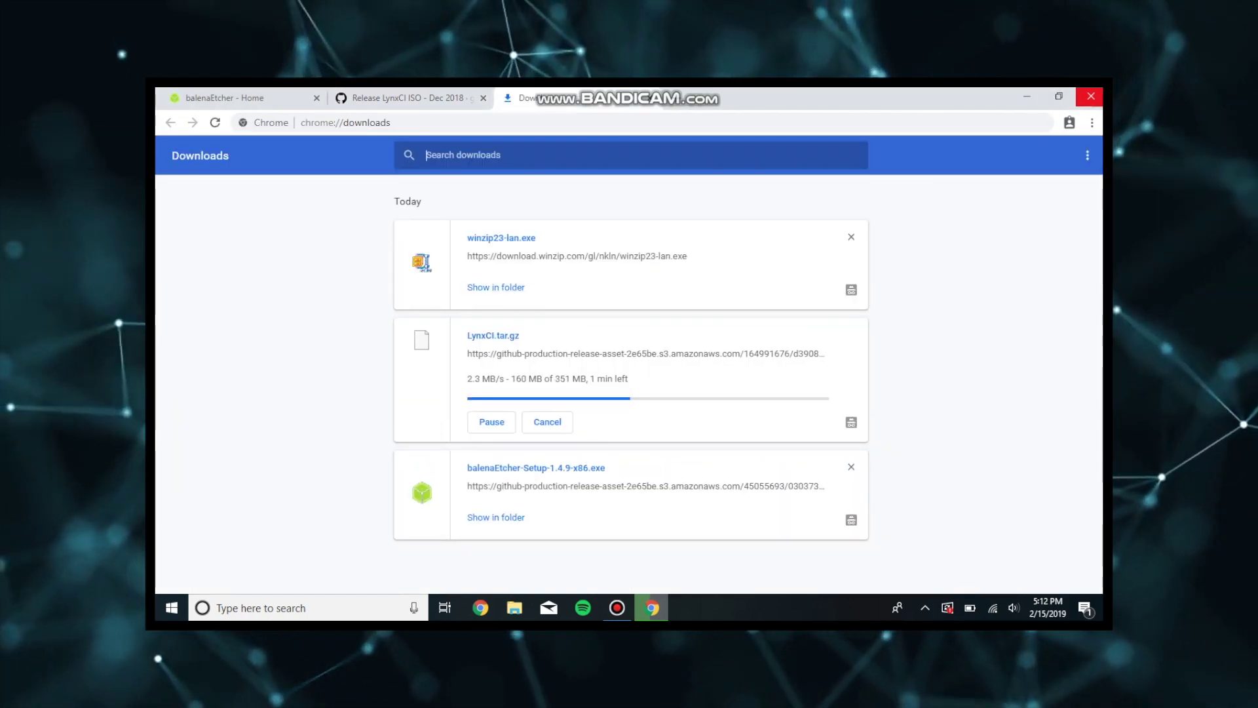
pyautogui.hotkey('ctrl', 'w')
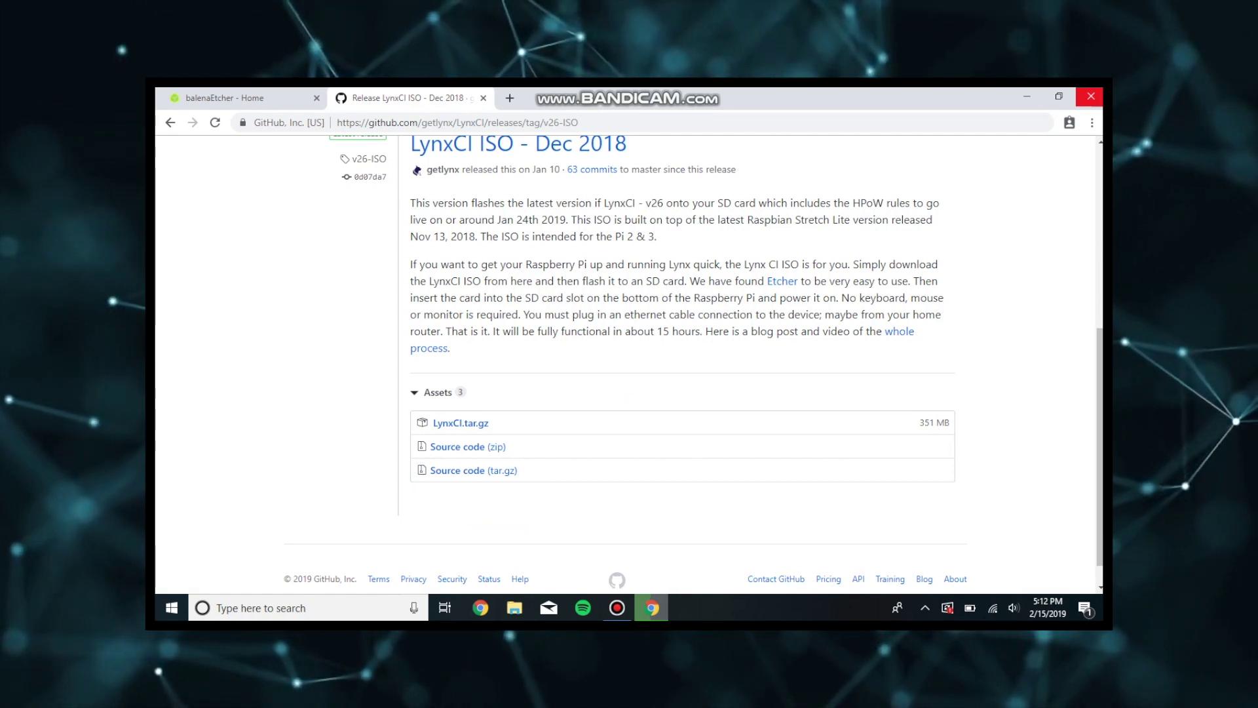
# Minimise the browser, run balenaEtcher-Setup-1.4.9-x86 from the Downloads folder and accept its license agreement
pyautogui.click(1026, 96)
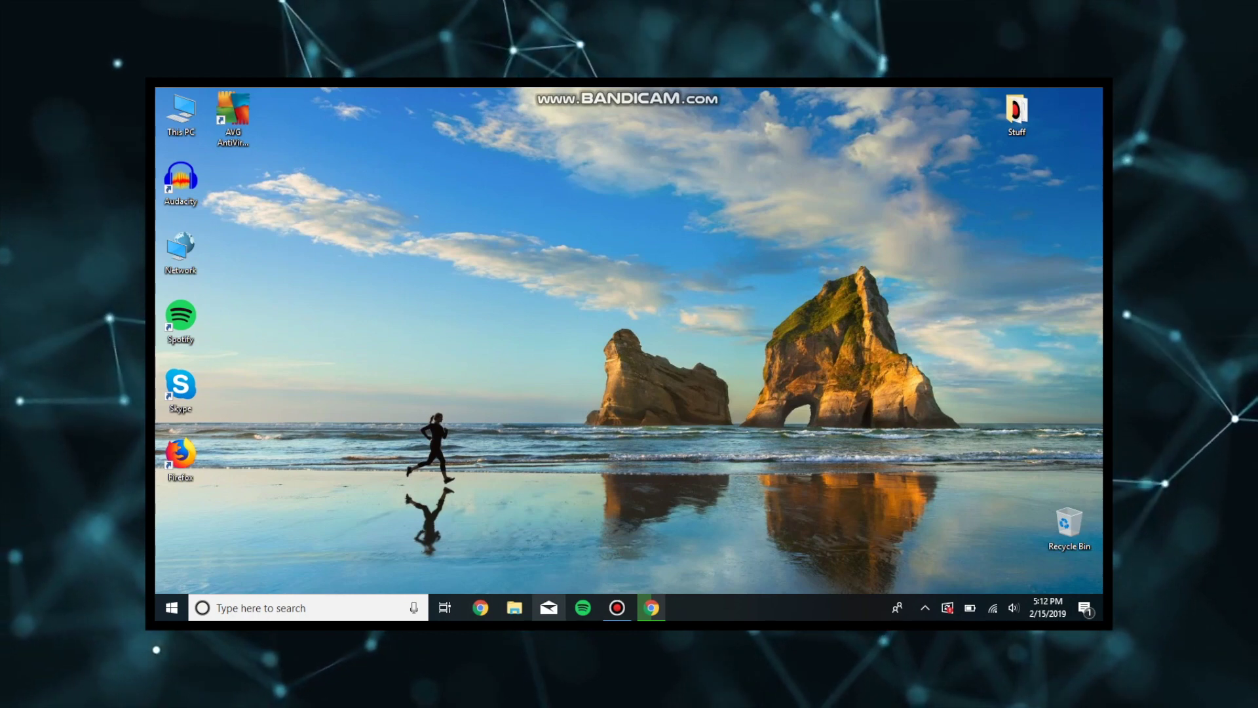
pyautogui.click(515, 608)
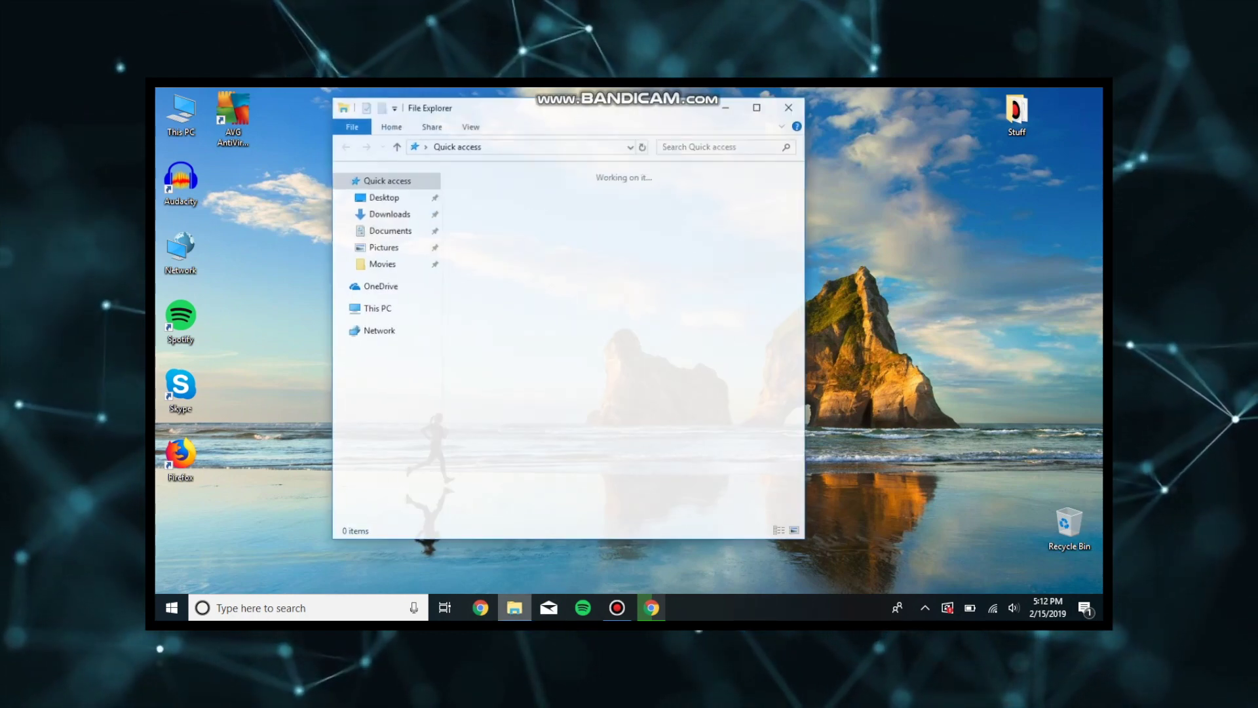
pyautogui.click(388, 214)
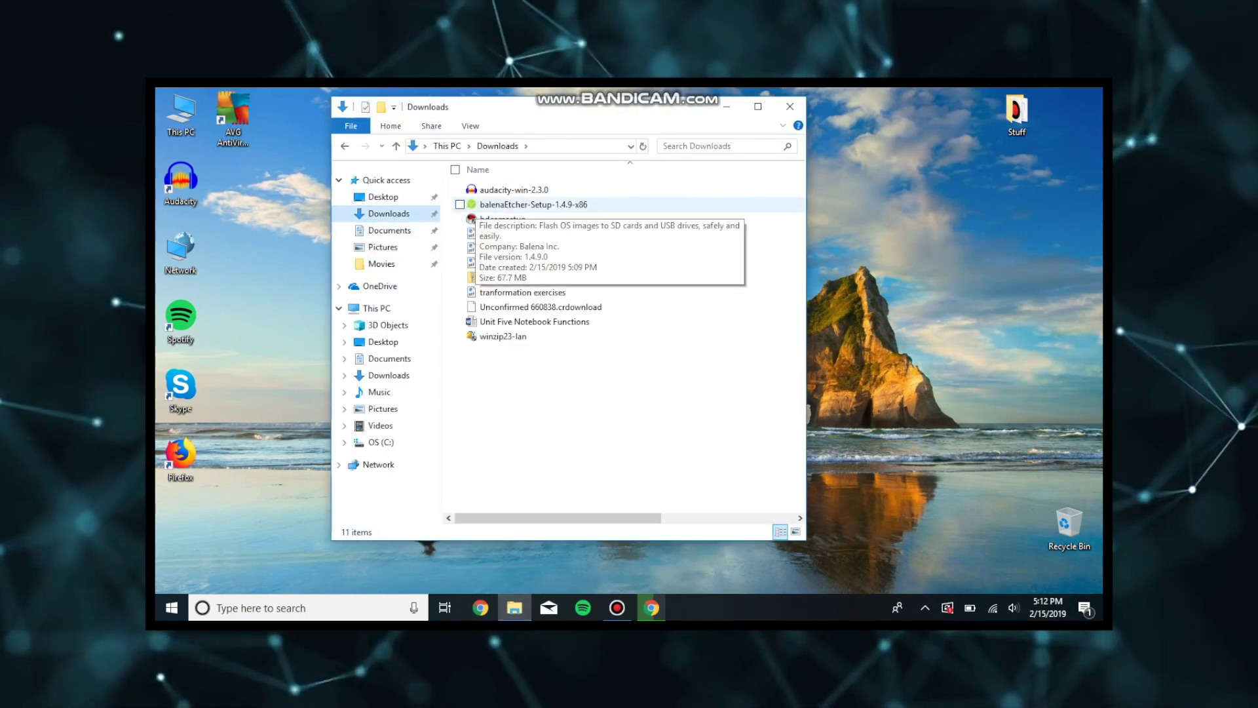
pyautogui.click(498, 204)
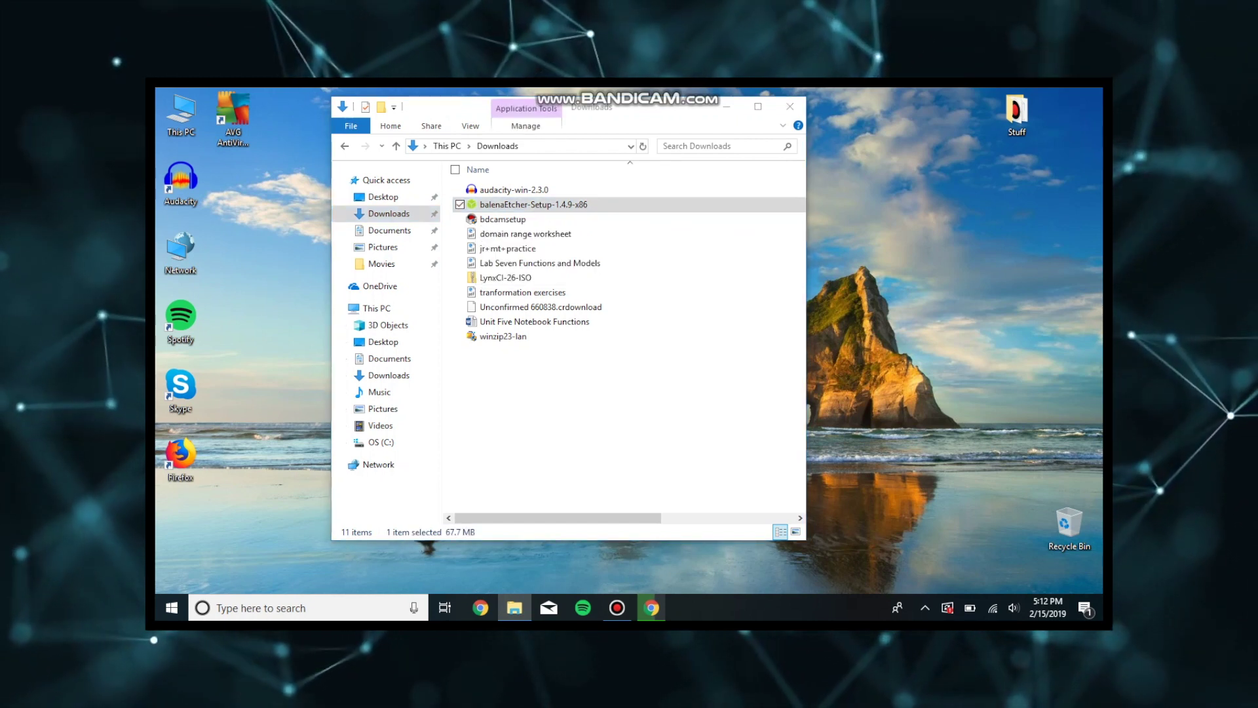
pyautogui.click(790, 107)
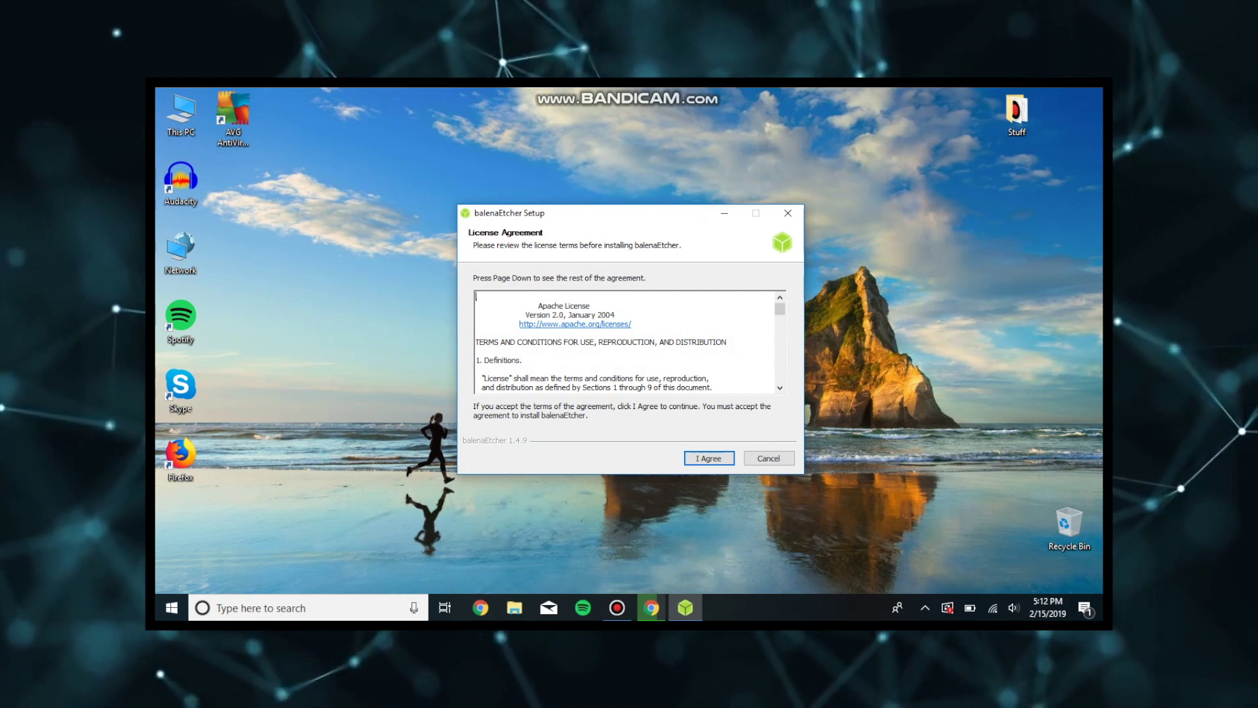
pyautogui.press('Return')
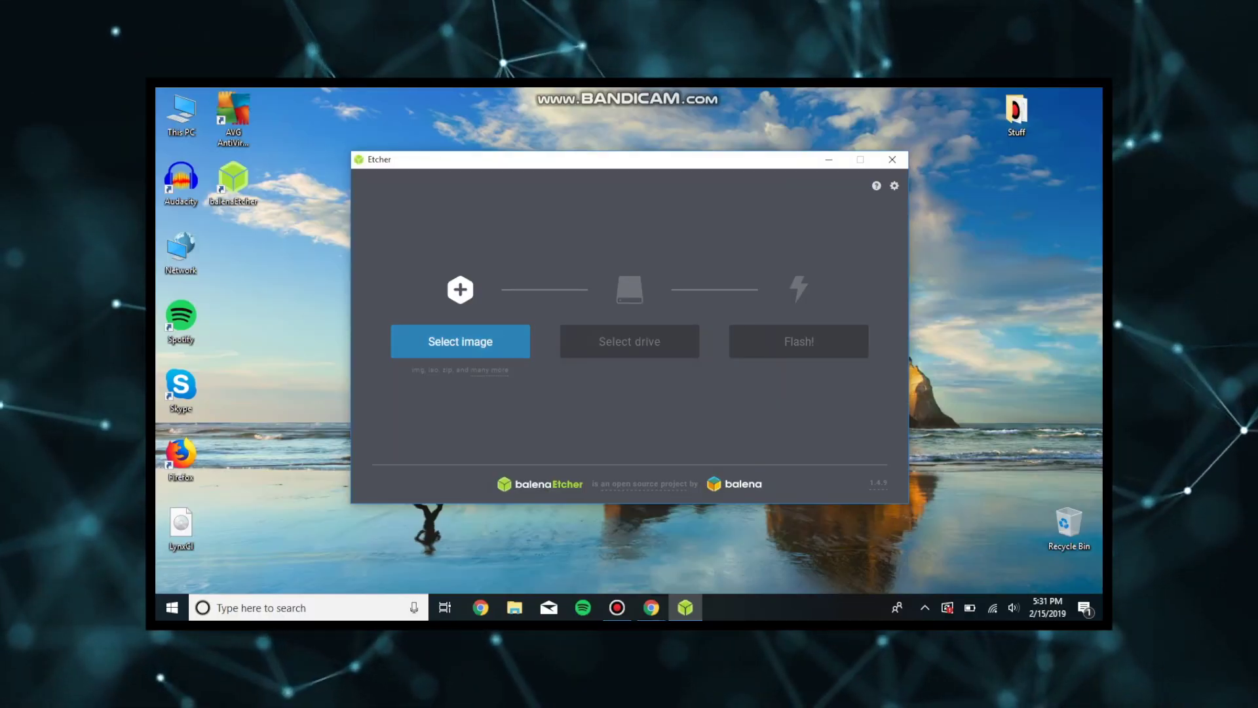
# Select LynxCI.img as the source image in Etcher and flash it to the SDHC Card
pyautogui.click(459, 340)
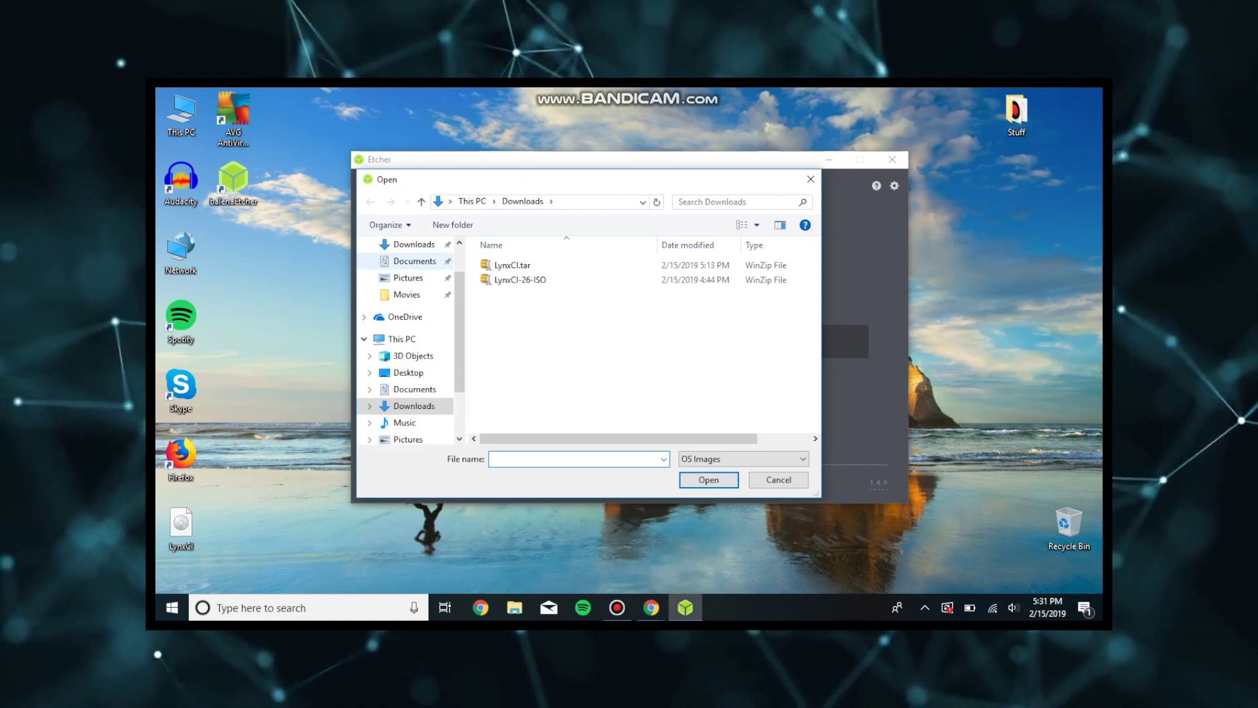
pyautogui.click(408, 271)
pyautogui.click(506, 280)
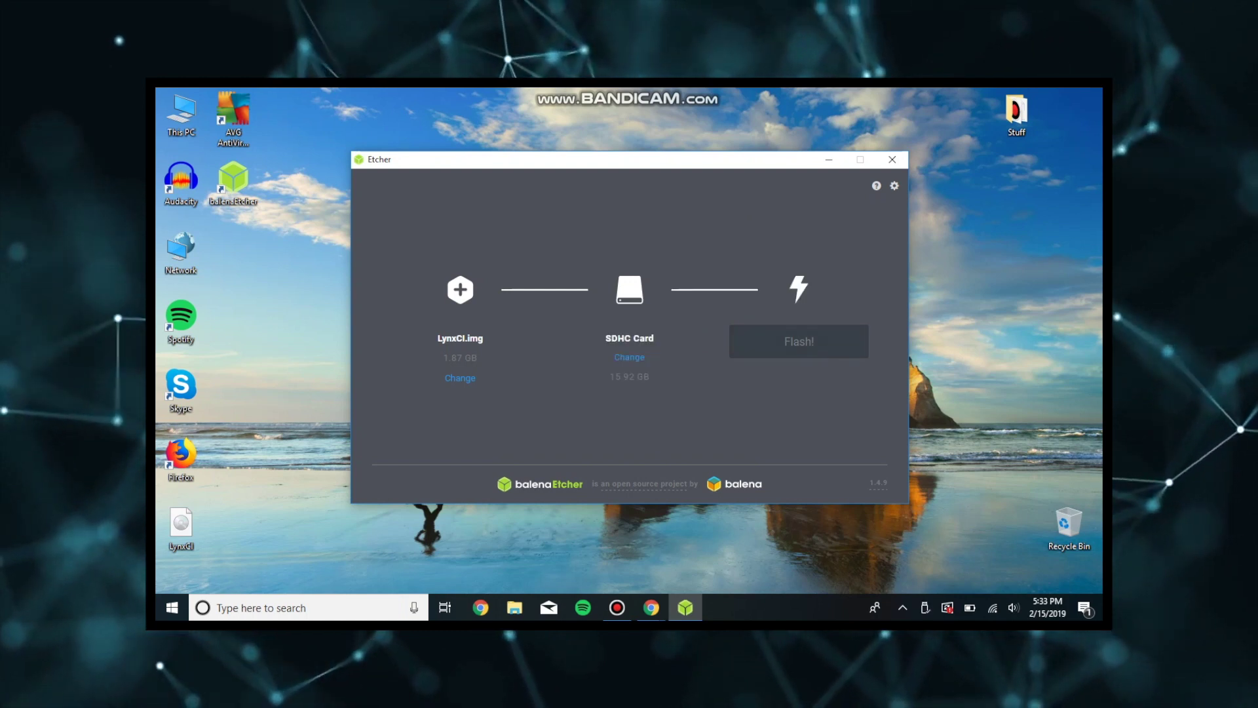
pyautogui.click(799, 341)
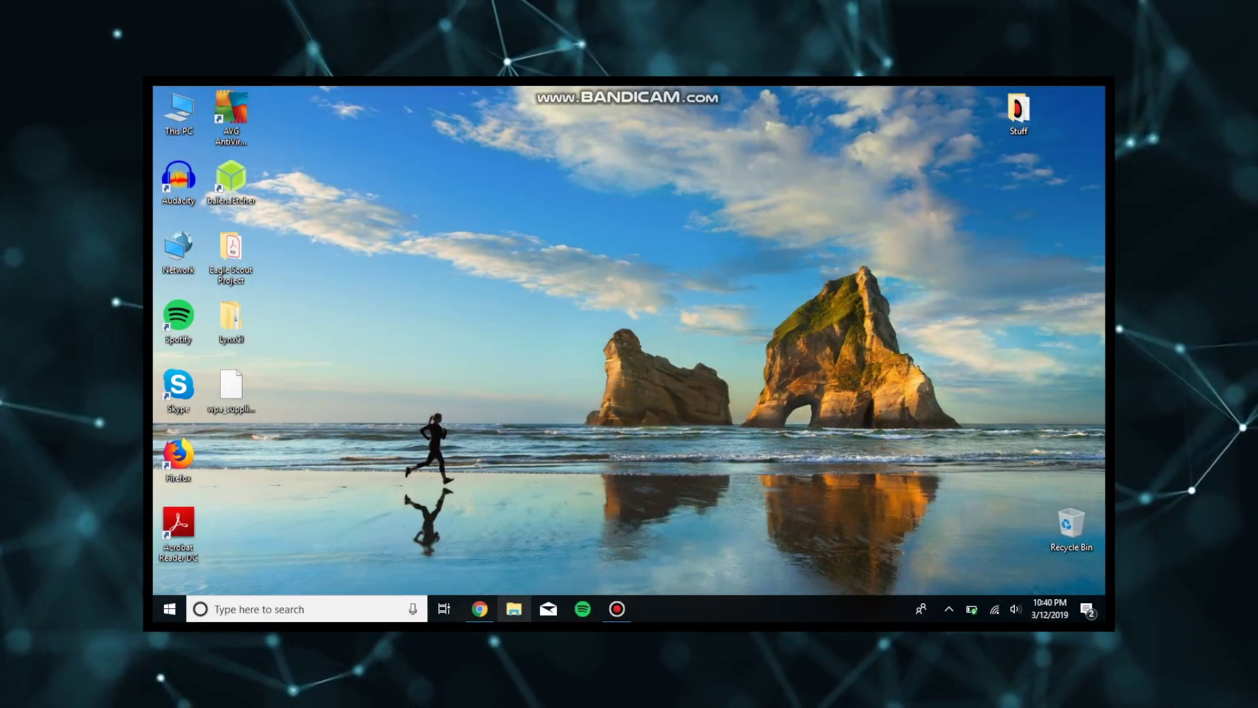
# Open the SD card's boot (D:) drive from This PC in File Explorer and look through its files
pyautogui.press('super+e')
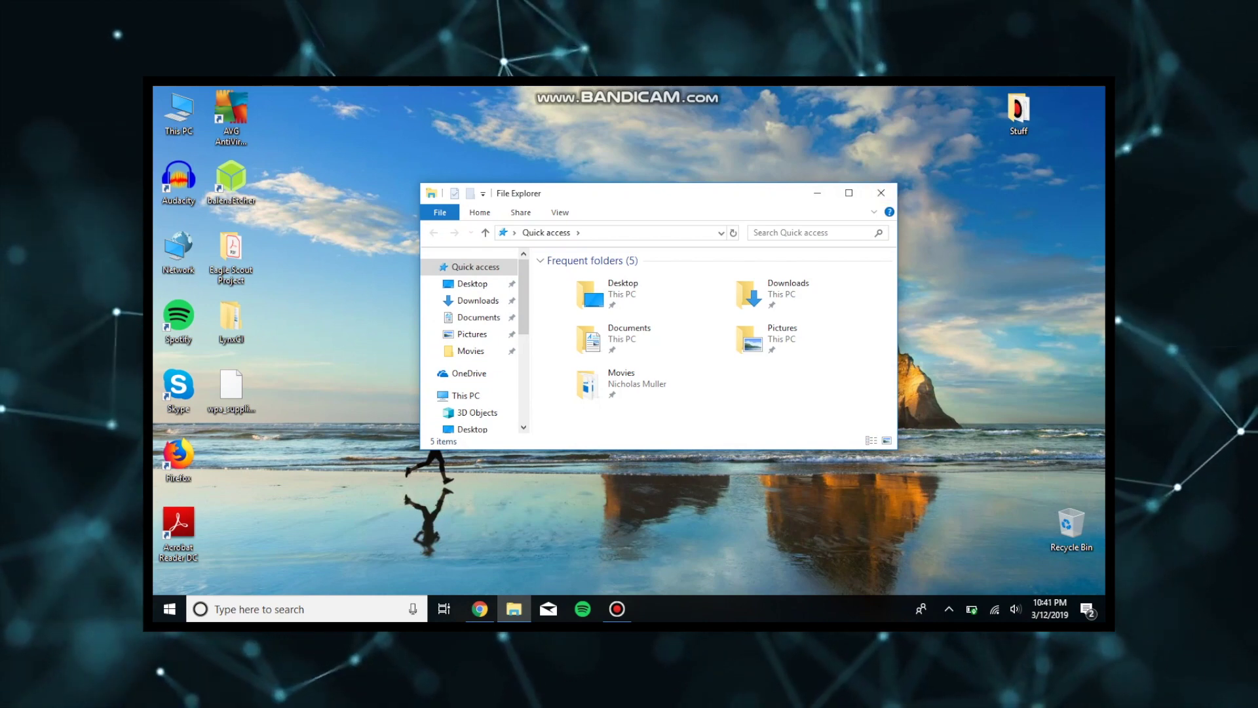
pyautogui.click(178, 112)
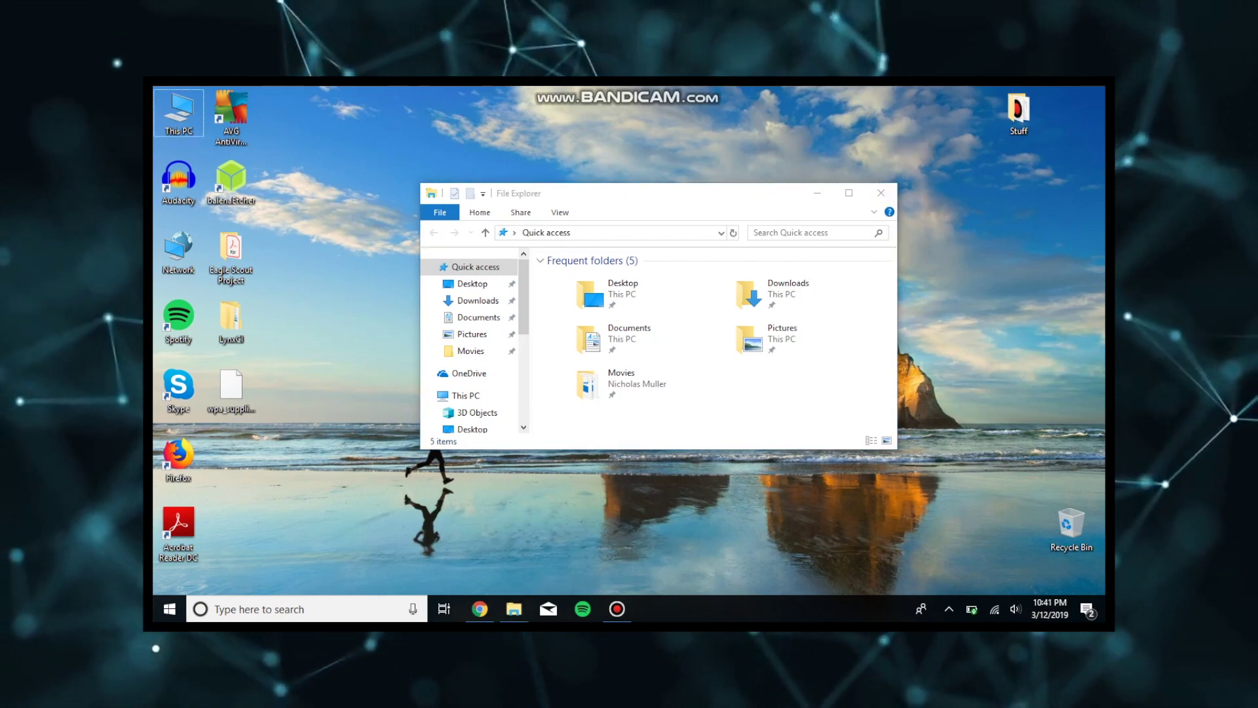
pyautogui.moveTo(420, 182); pyautogui.dragTo(293, 90)
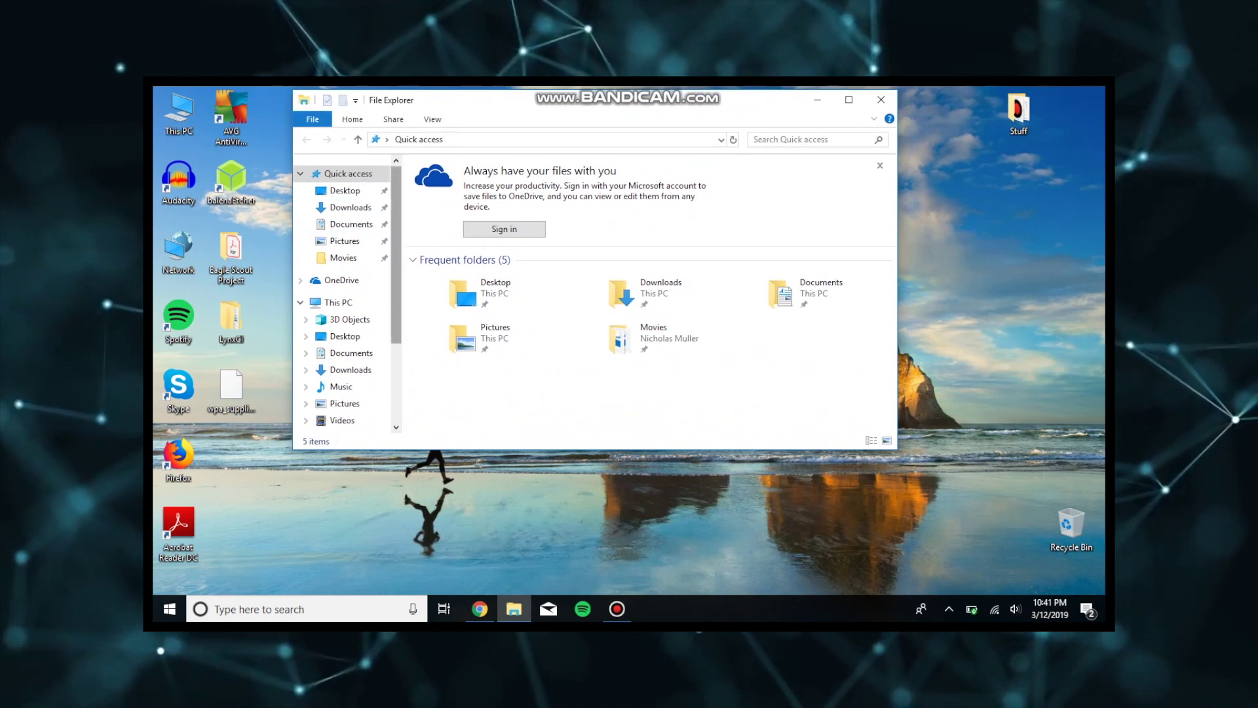
pyautogui.scroll(-3, 347, 319)
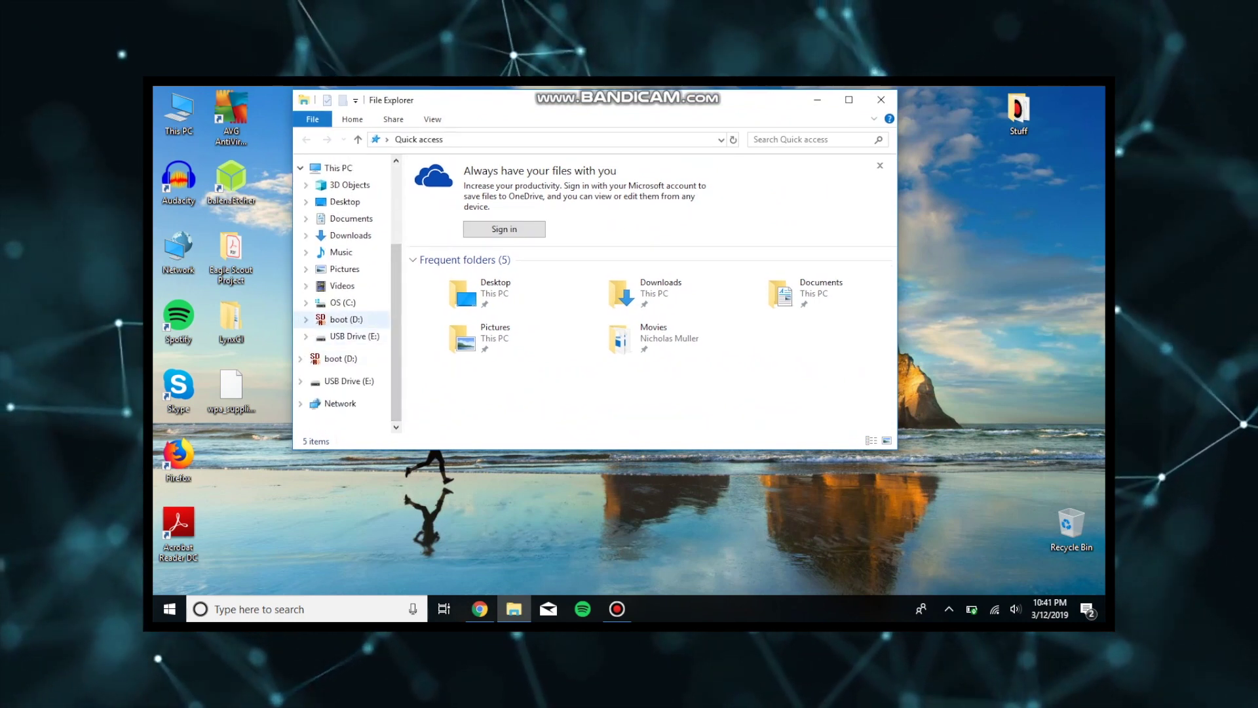
pyautogui.click(338, 168)
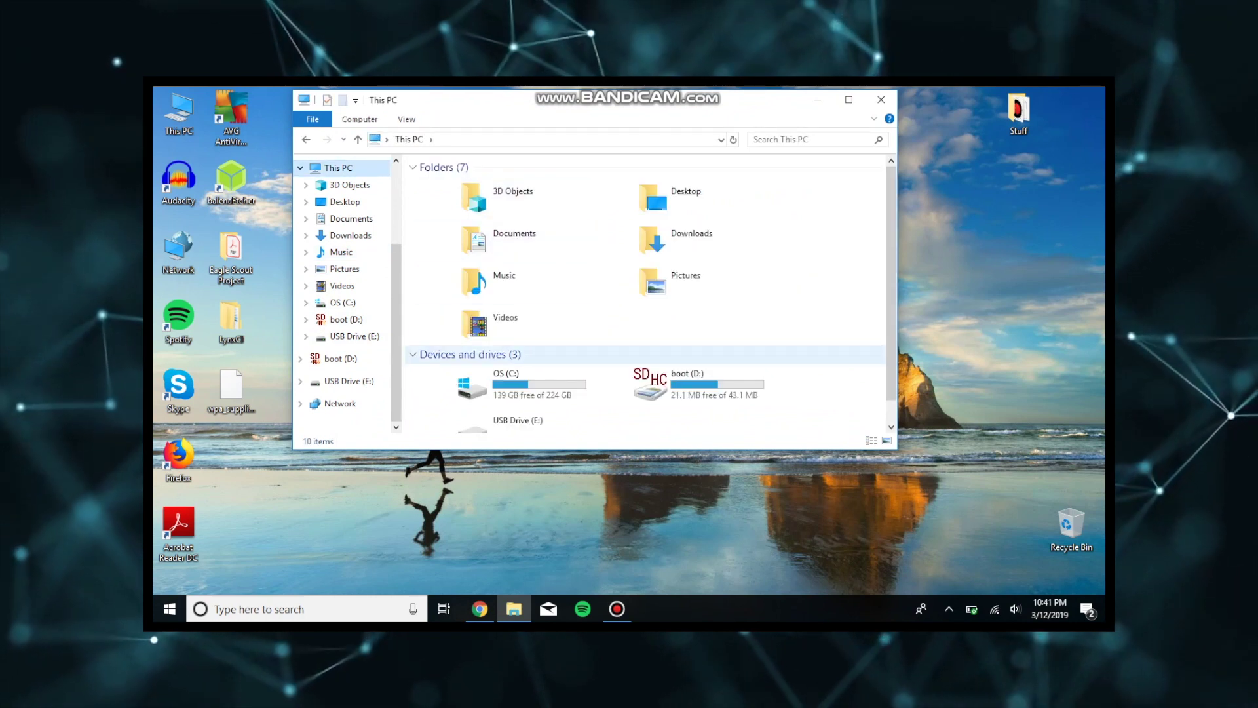
pyautogui.scroll(-1, 645, 292)
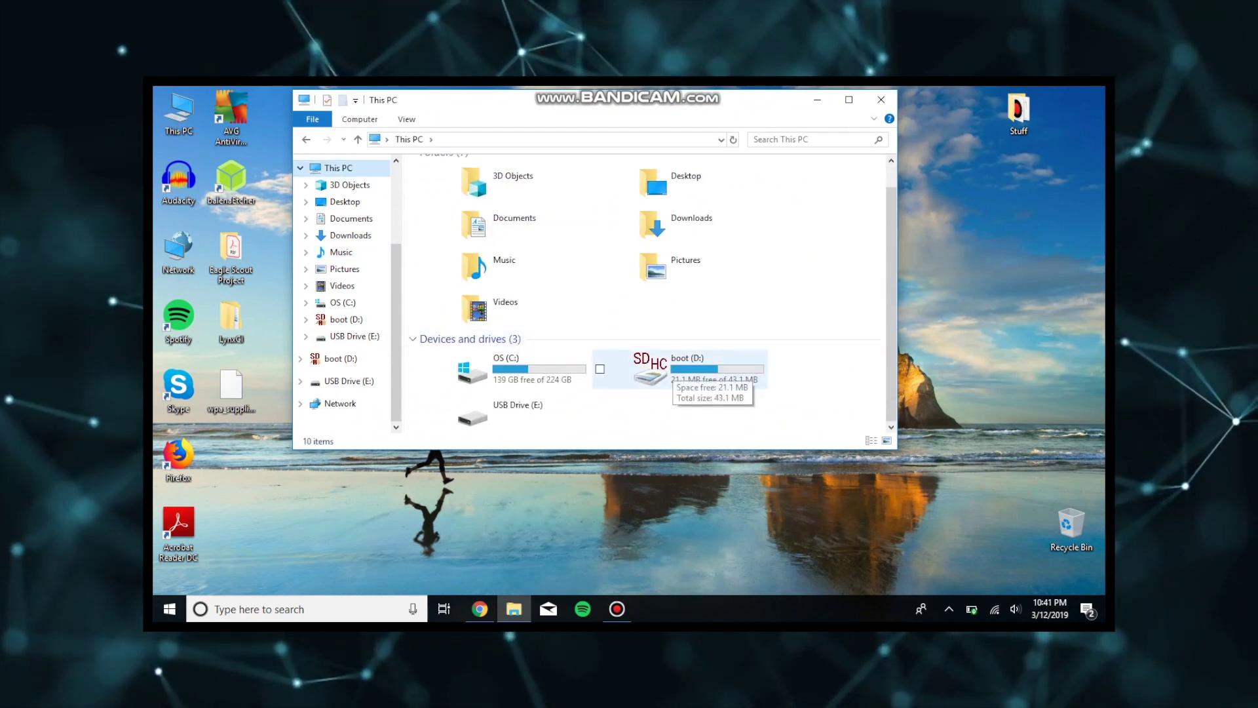
pyautogui.doubleClick(663, 366)
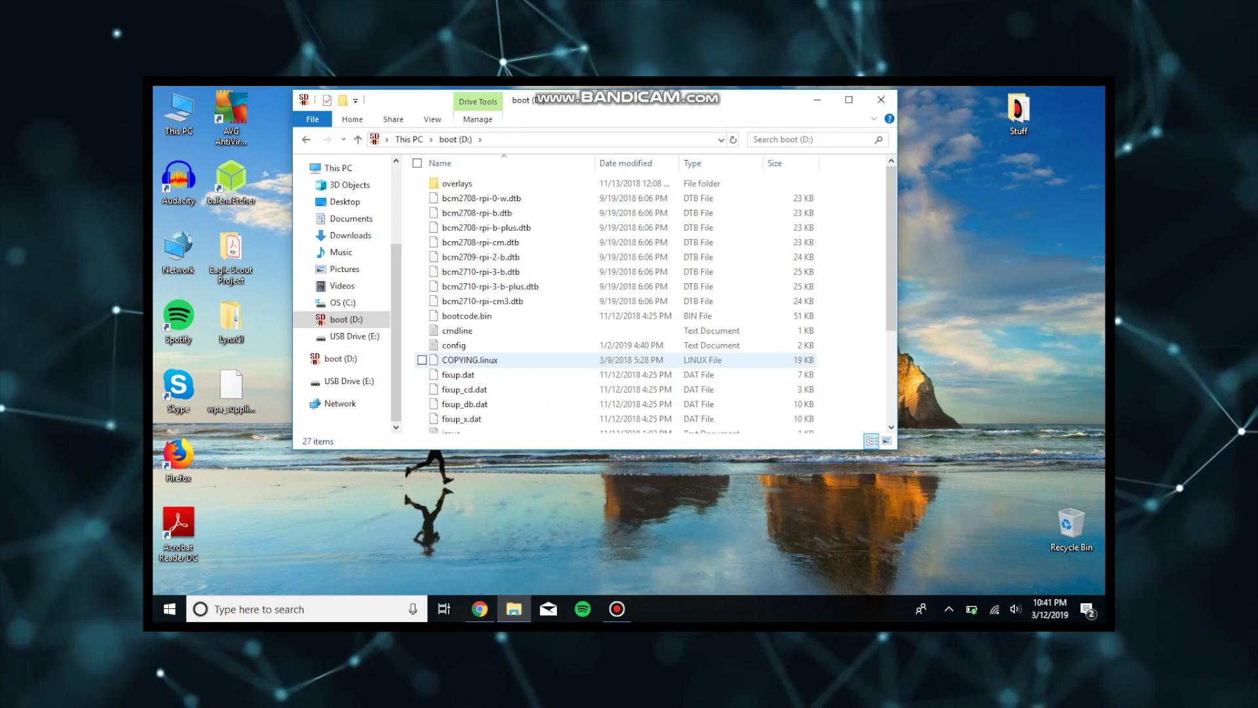
pyautogui.scroll(-4, 498, 316)
pyautogui.scroll(4, 498, 308)
pyautogui.scroll(-2, 498, 204)
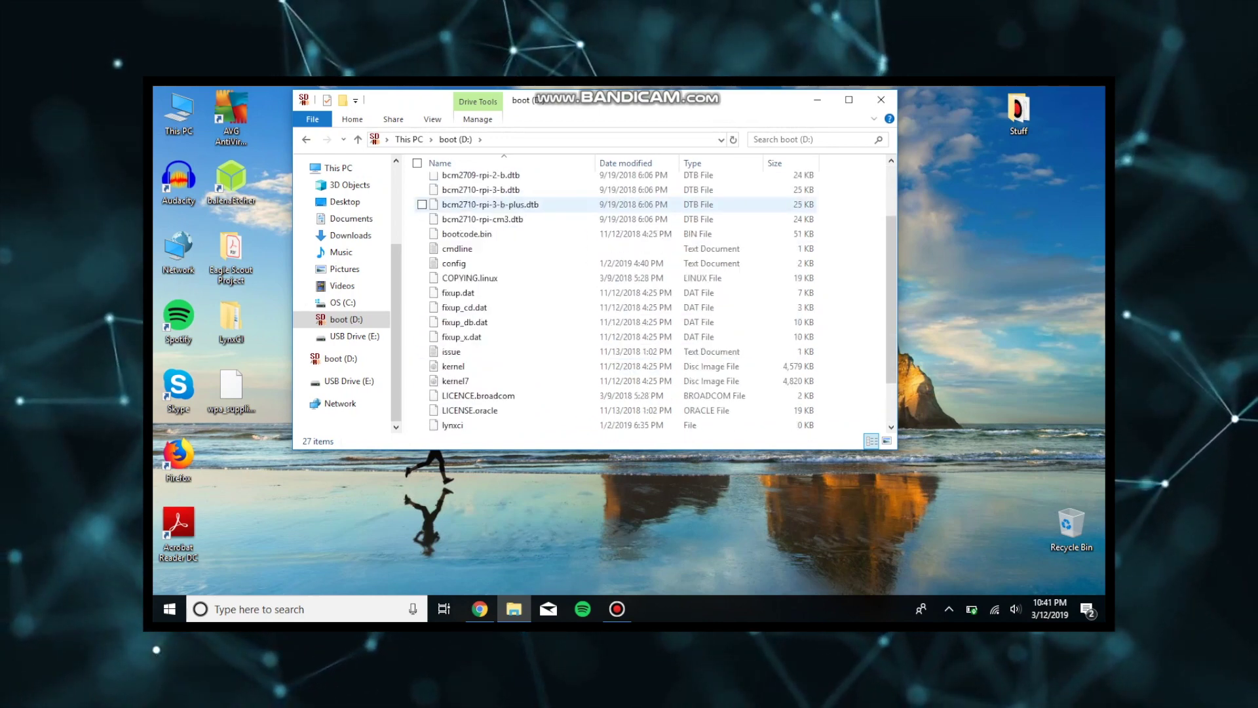
pyautogui.scroll(-2, 498, 262)
pyautogui.scroll(4, 498, 394)
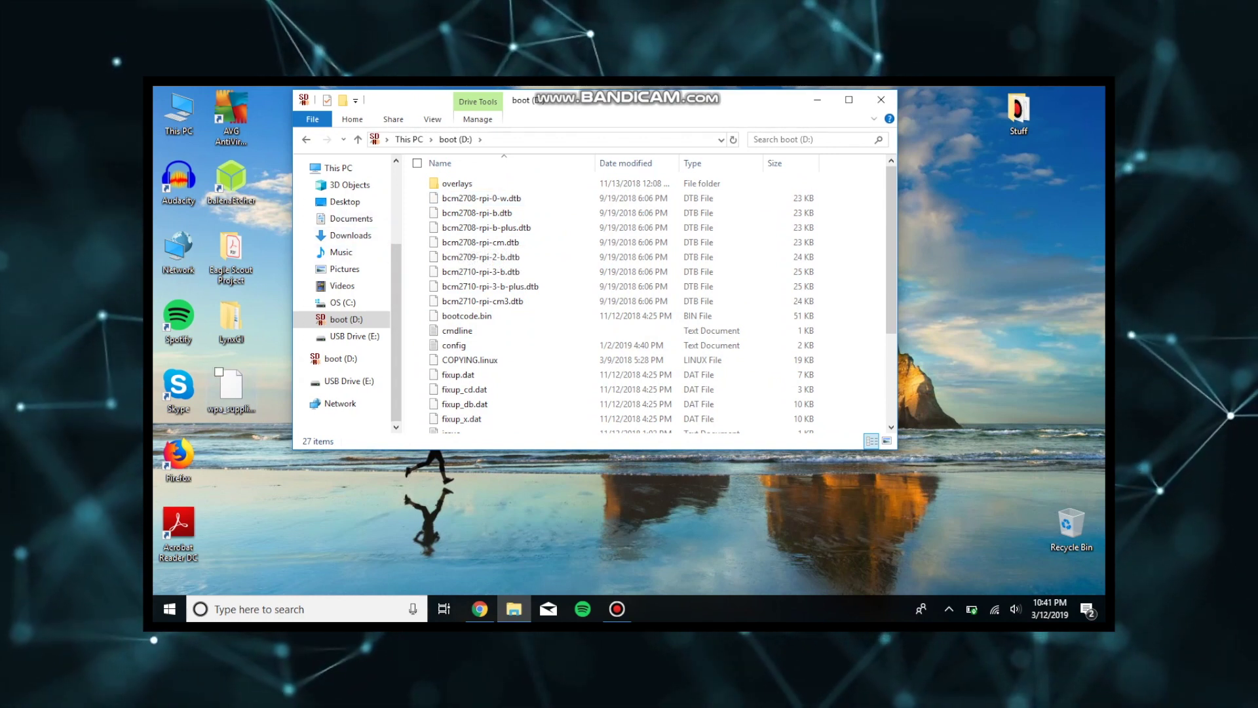
# Open the desktop's wpa_supplicant file in Notepad, making Notepad the default app for .conf files
pyautogui.click(230, 388)
pyautogui.moveTo(231, 388); pyautogui.dragTo(231, 393)
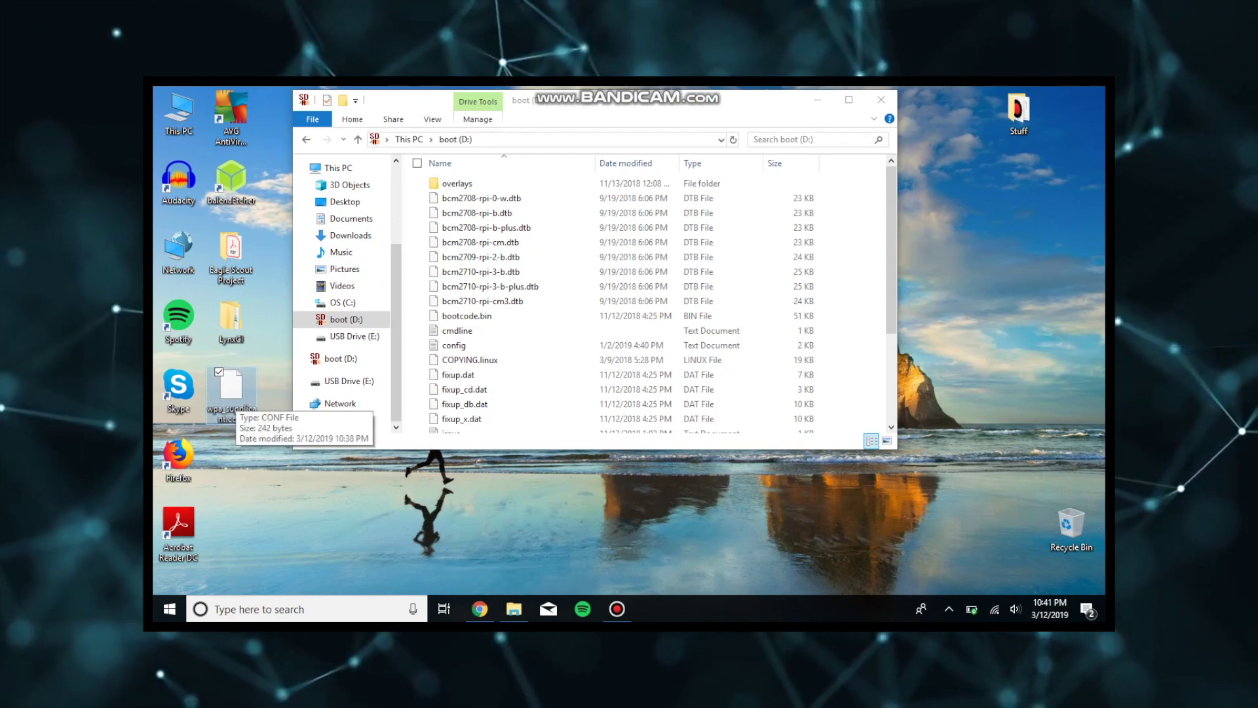
pyautogui.rightClick(230, 393)
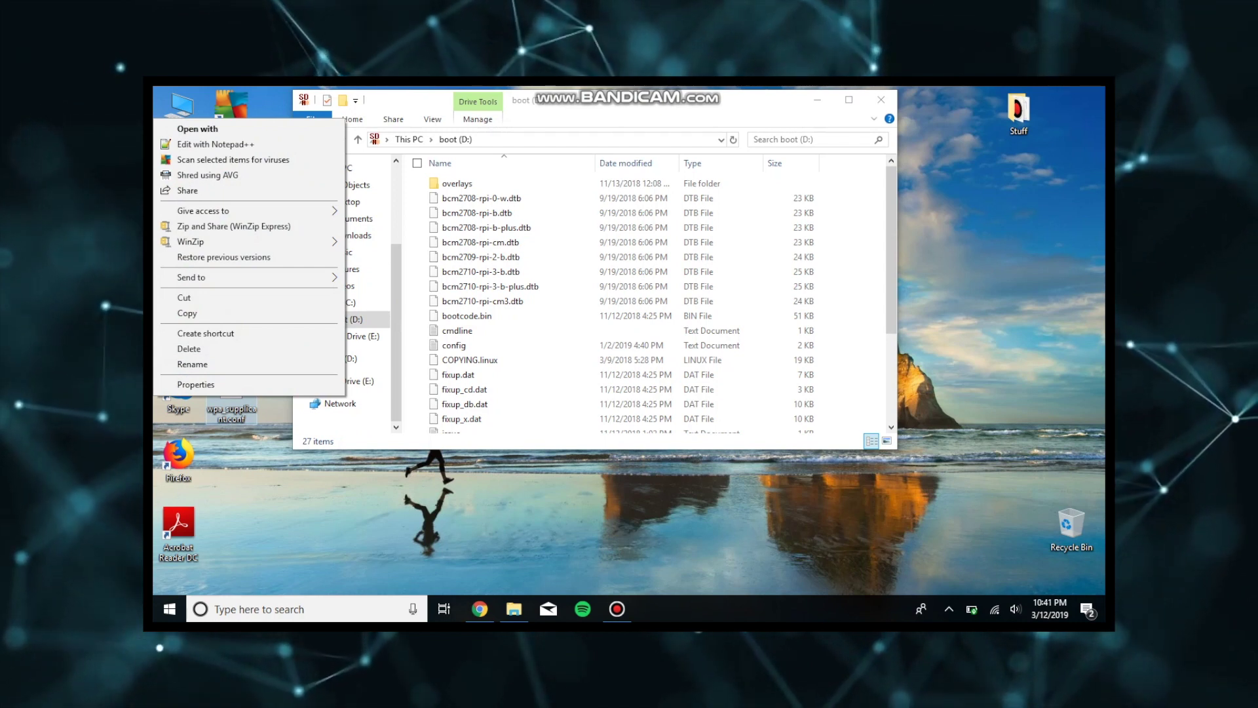
pyautogui.press('Escape')
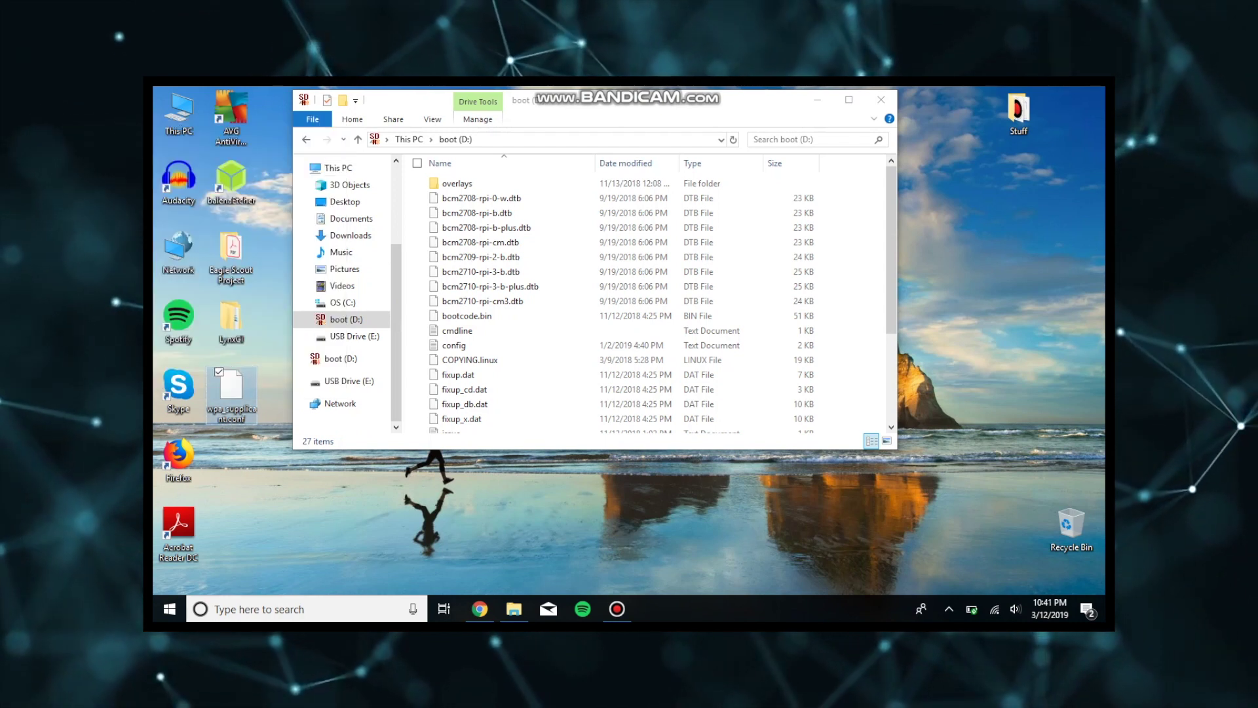
pyautogui.press('Return')
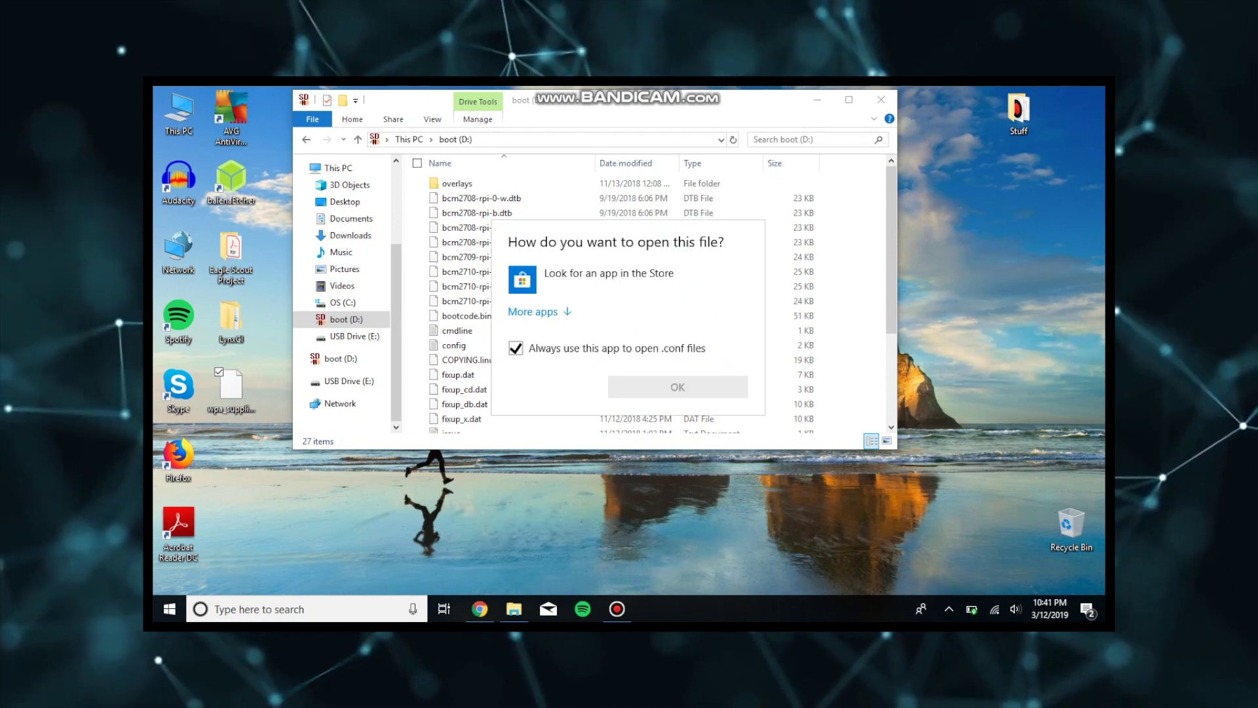
pyautogui.press('Down')
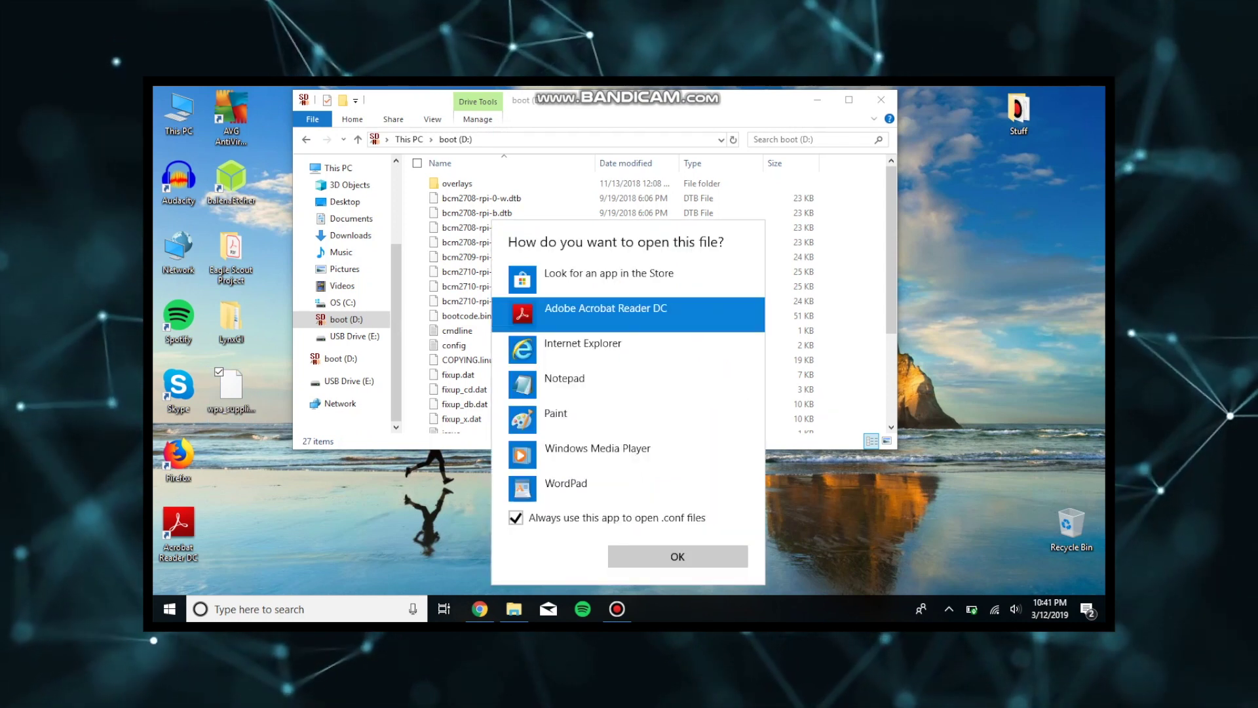
pyautogui.click(563, 383)
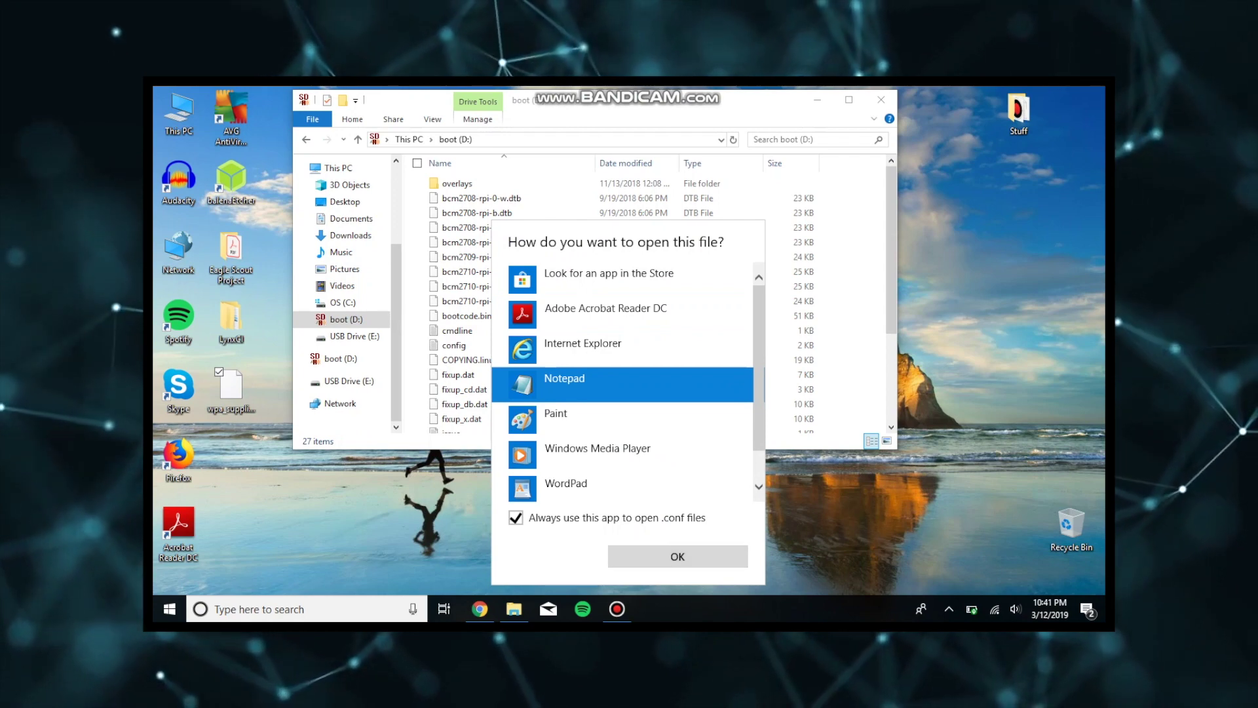
pyautogui.press('Return')
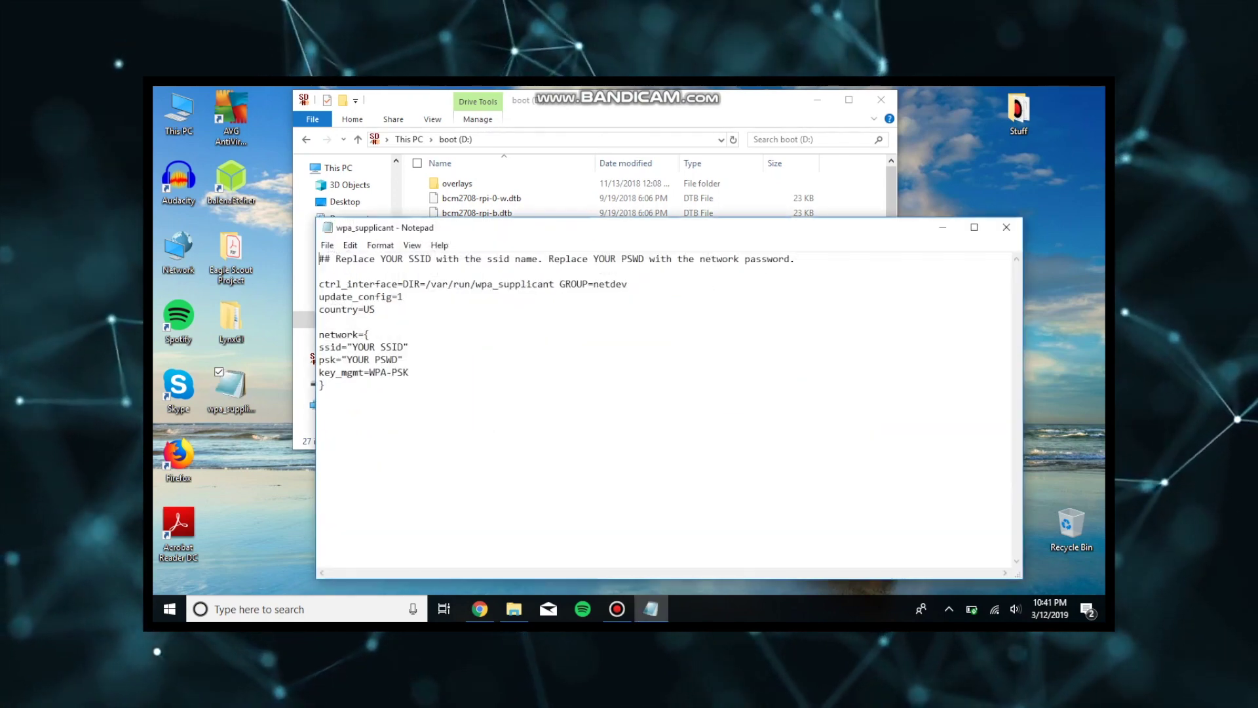
# Review the replacement instruction and the ssid and psk lines in wpa_supplicant, save the file and close Notepad
pyautogui.hotkey('ctrl', 'a')
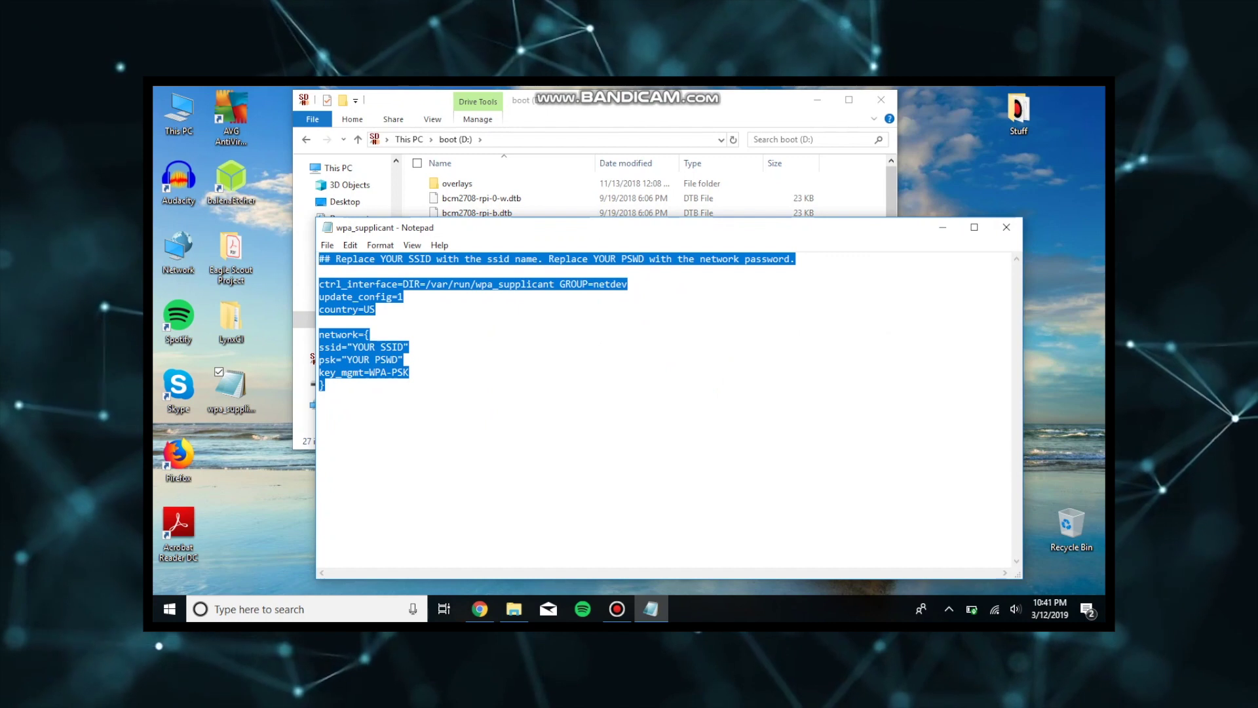
pyautogui.click(346, 259)
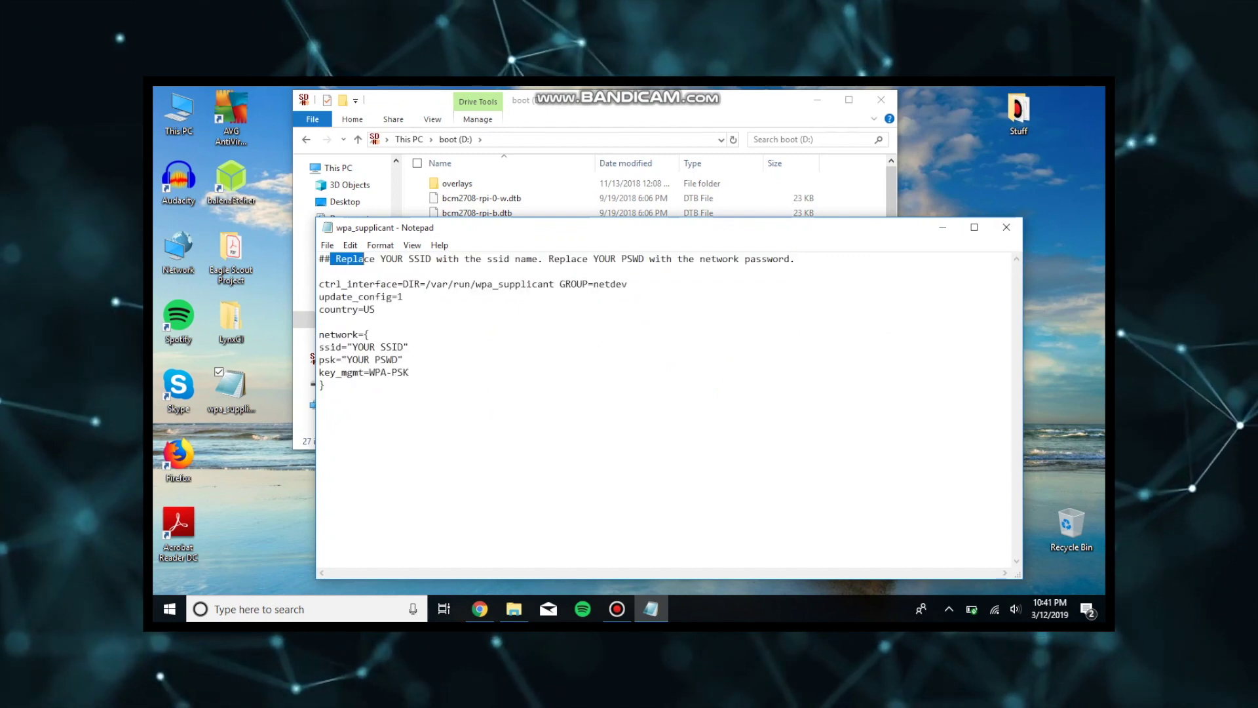
pyautogui.moveTo(633, 259); pyautogui.dragTo(794, 259)
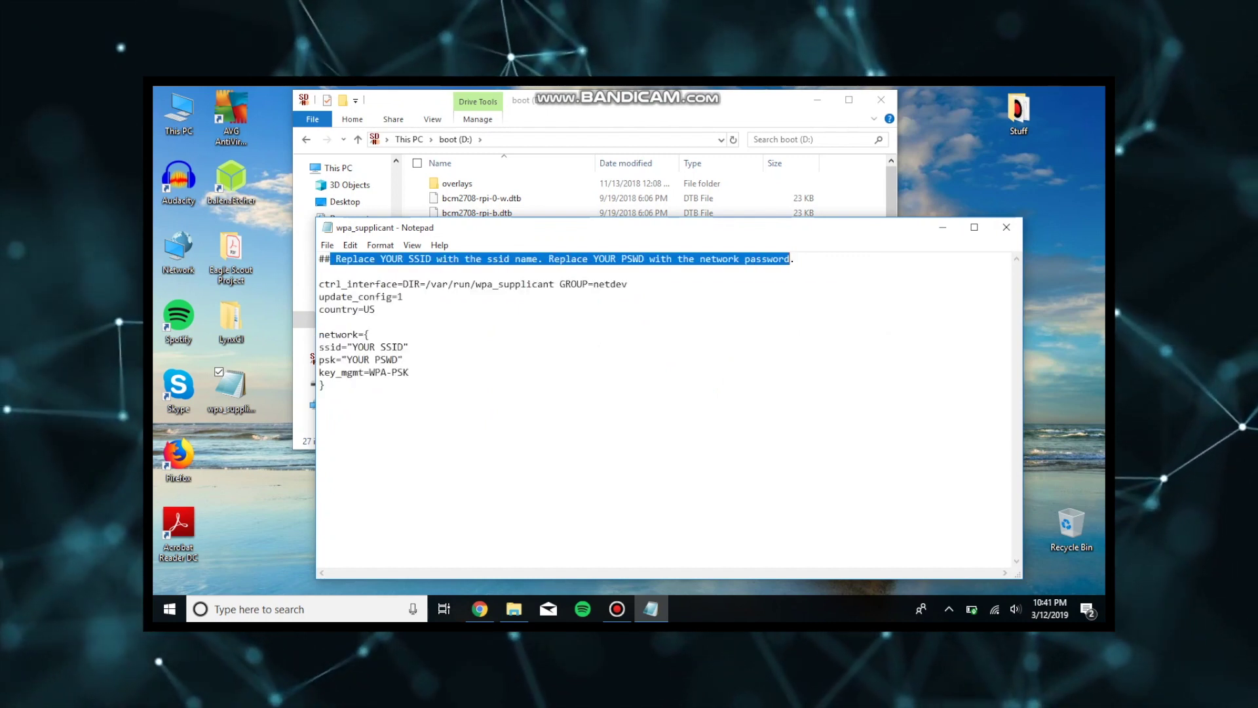
pyautogui.click(403, 296)
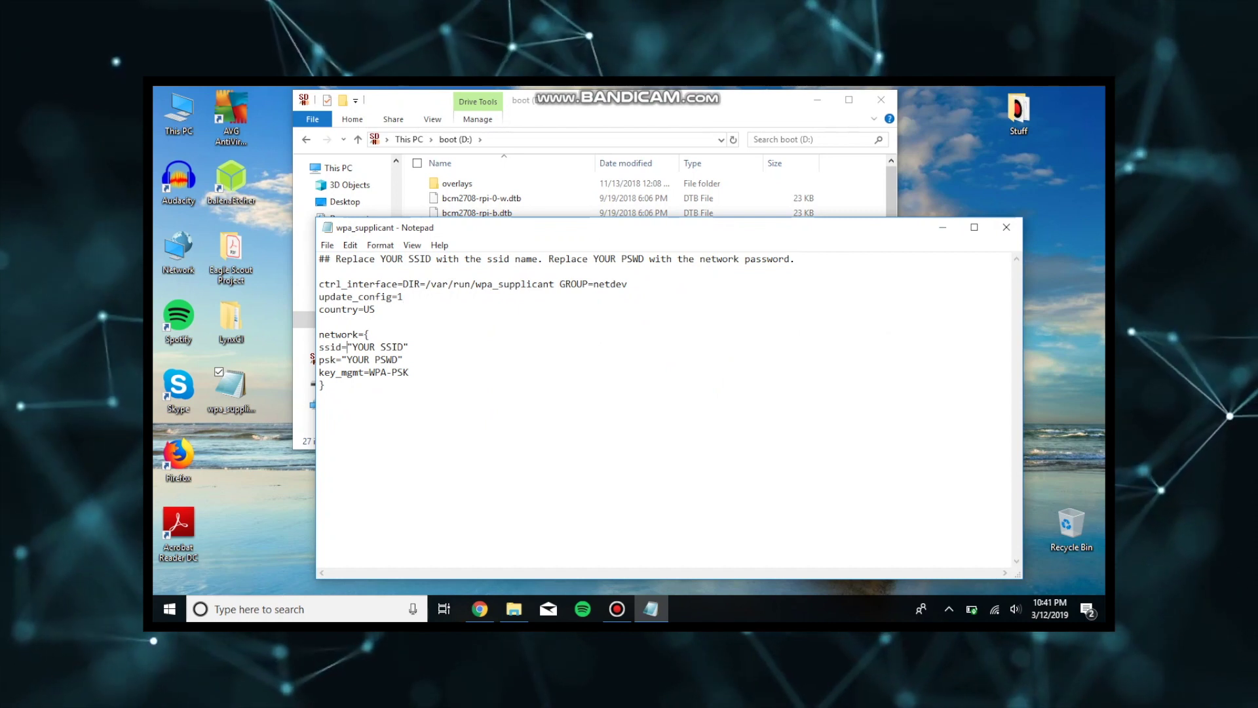
pyautogui.moveTo(348, 346); pyautogui.dragTo(409, 346)
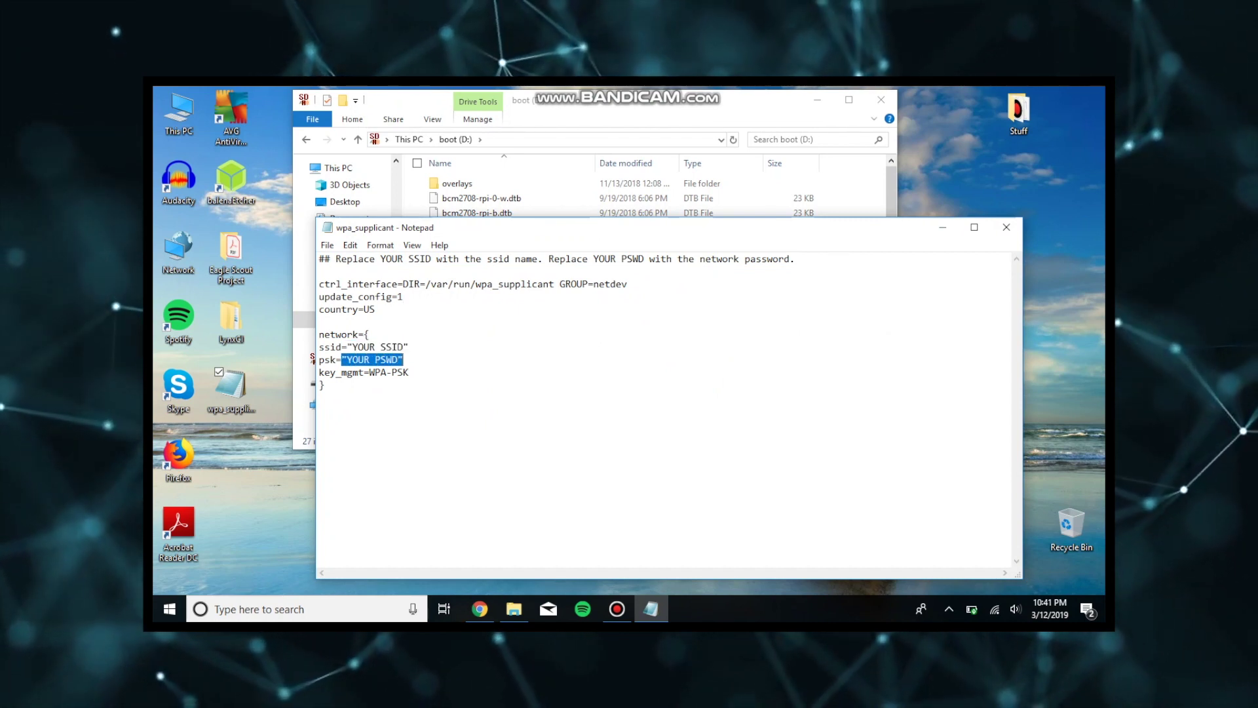
pyautogui.click(323, 385)
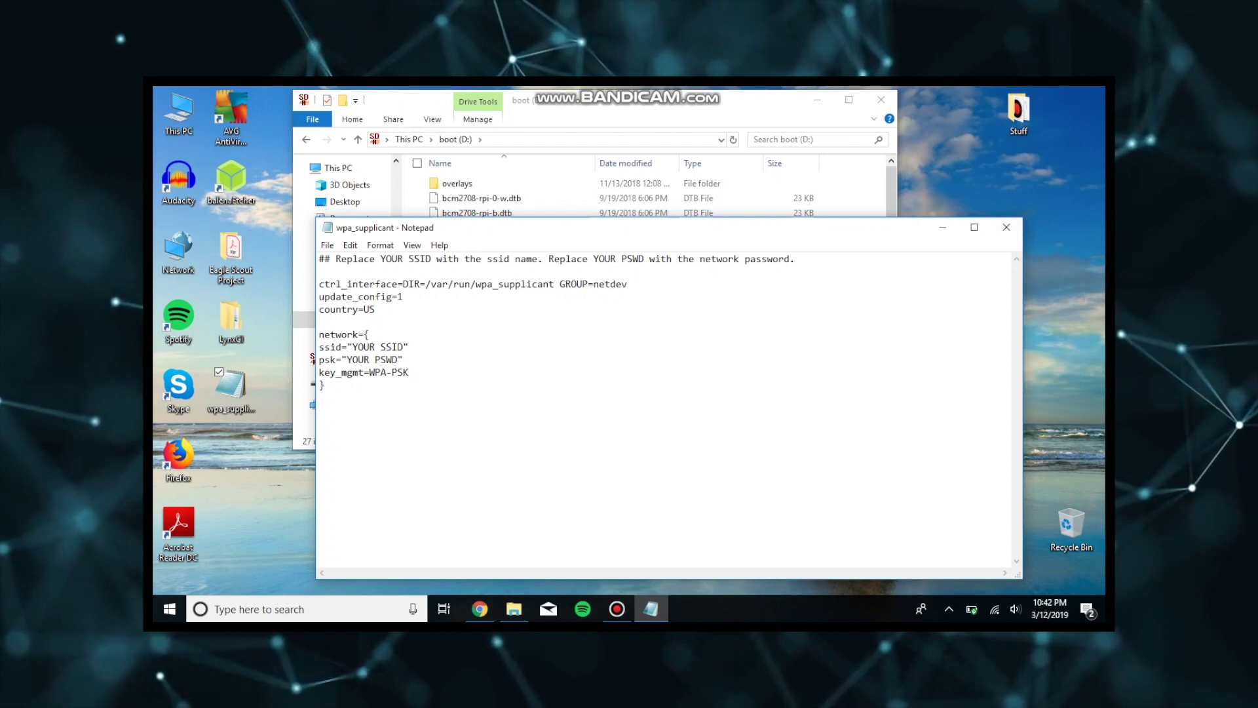
pyautogui.click(327, 244)
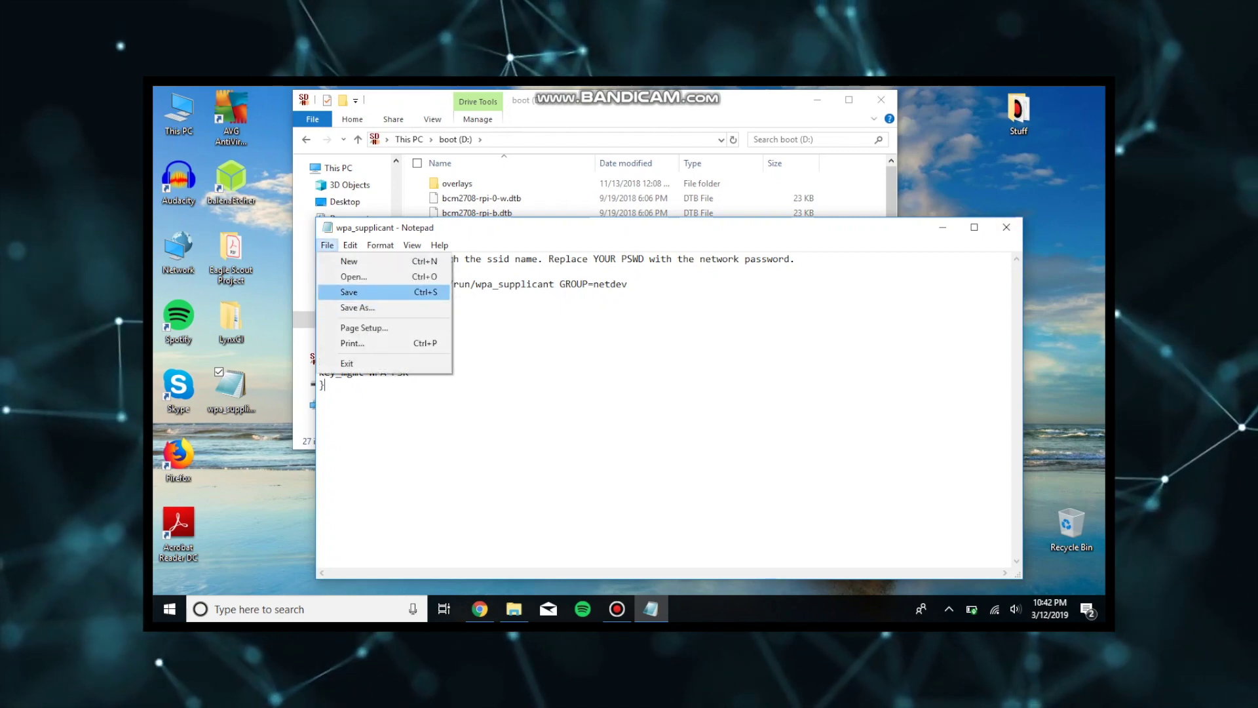
pyautogui.click(349, 291)
pyautogui.hotkey('alt', 'F4')
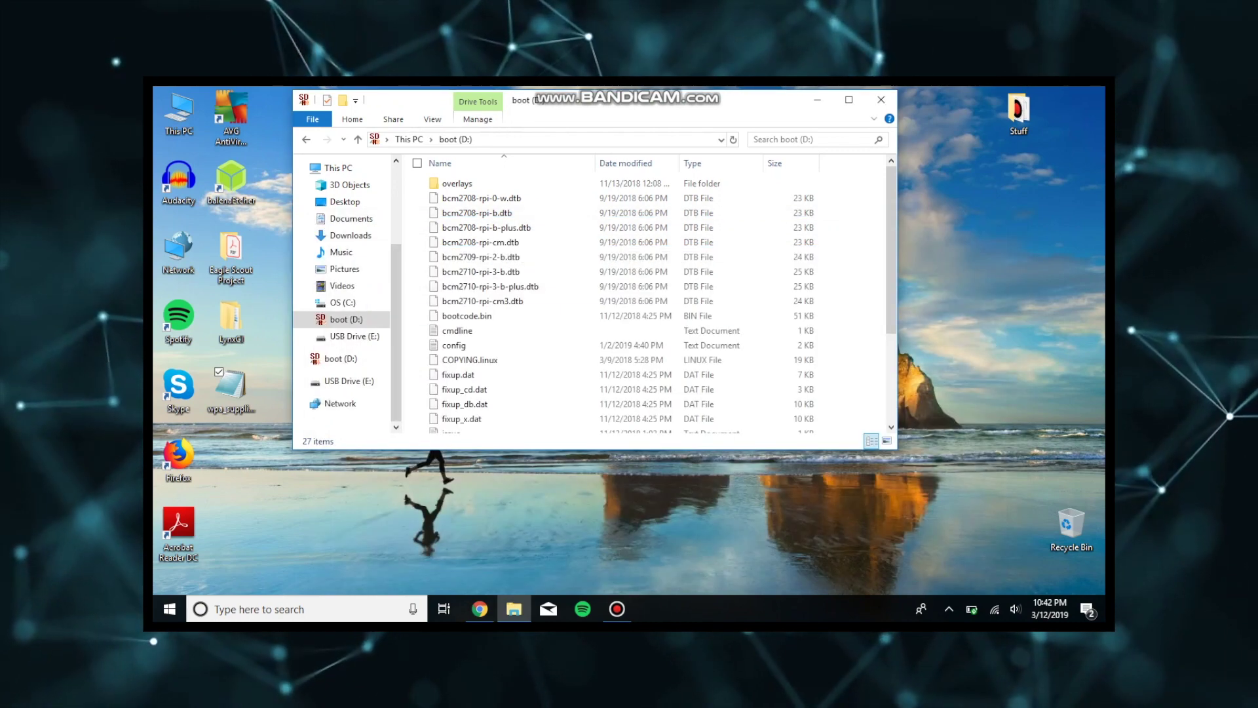
# Copy wpa_supplicant from the desktop to the boot (D:) drive and eject USB Drive (E:)
pyautogui.click(231, 387)
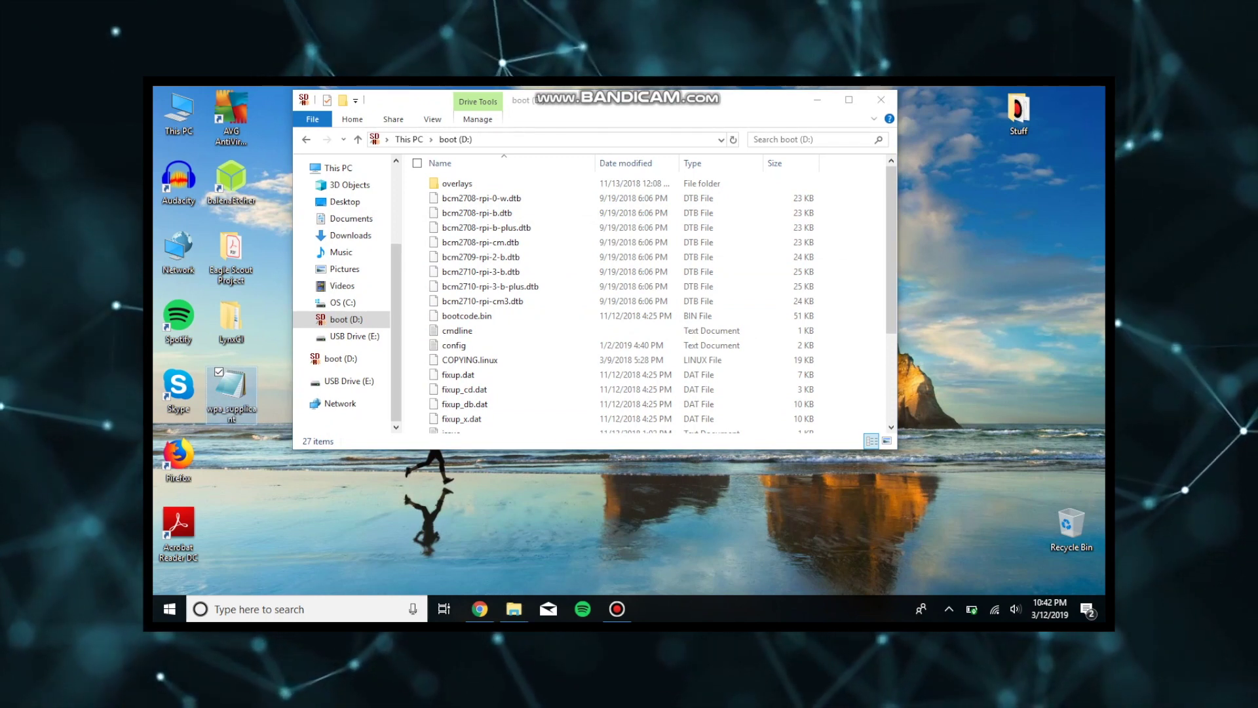
pyautogui.moveTo(231, 387); pyautogui.dragTo(451, 275)
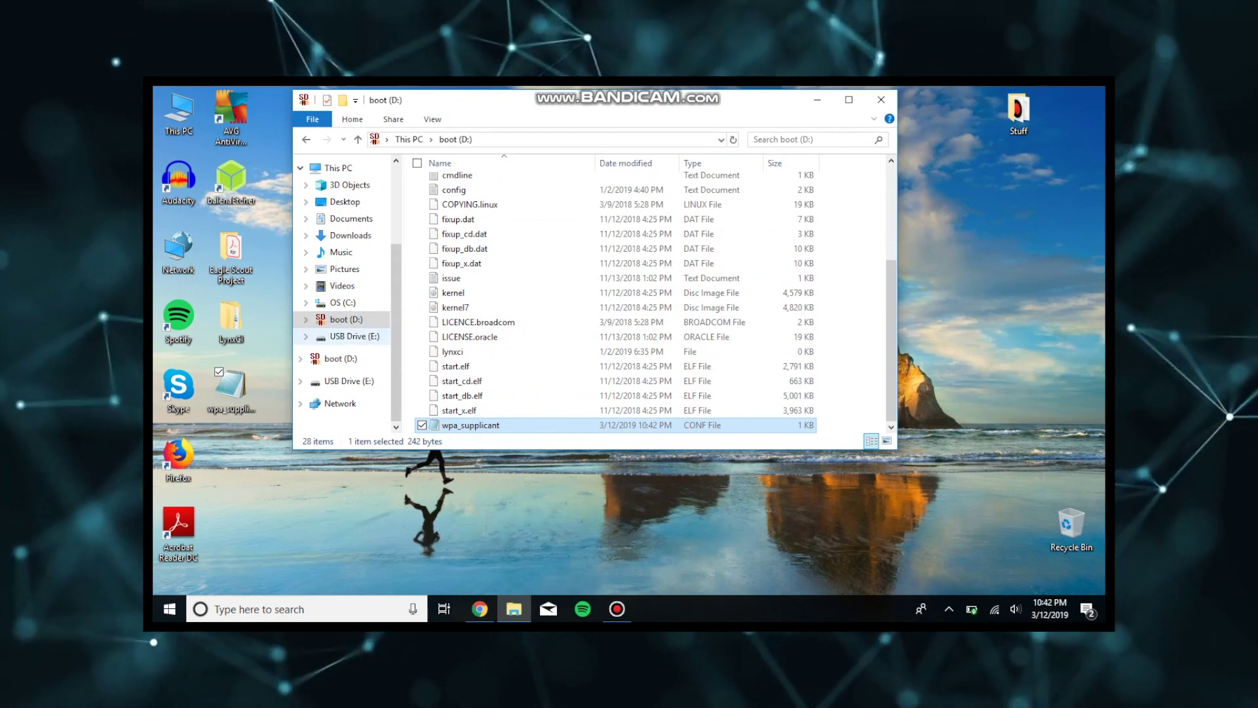
pyautogui.rightClick(344, 336)
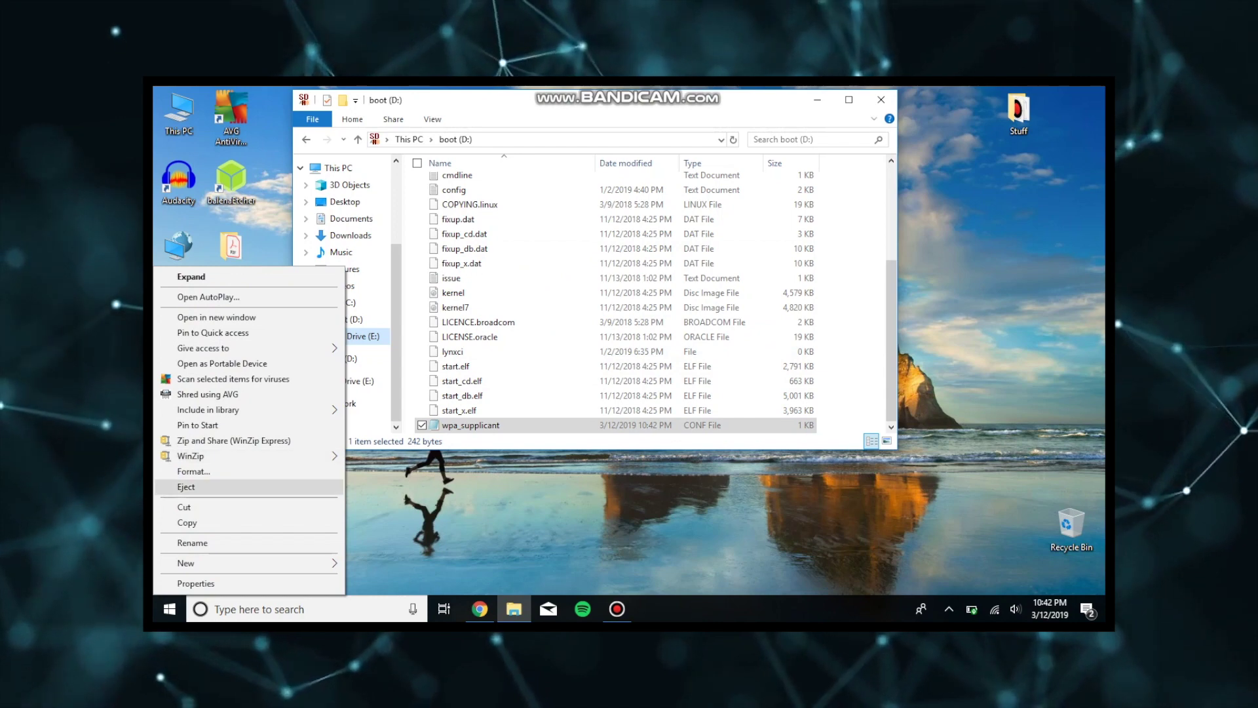
pyautogui.click(190, 486)
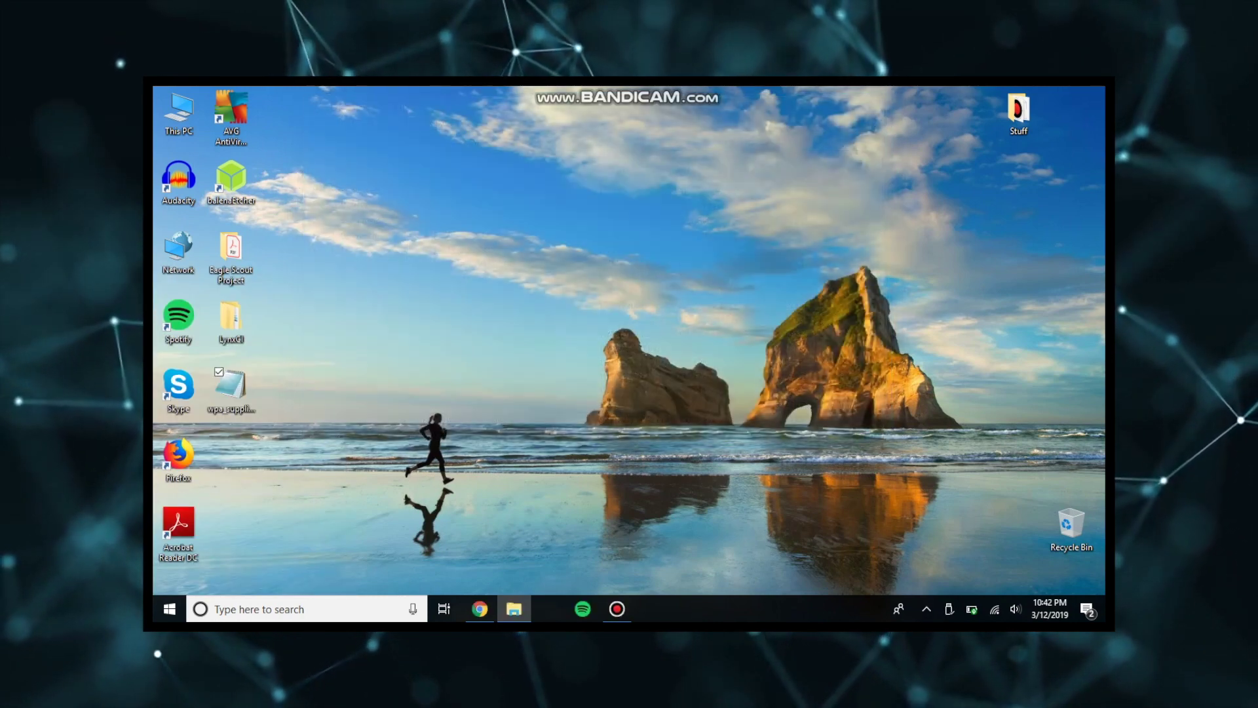